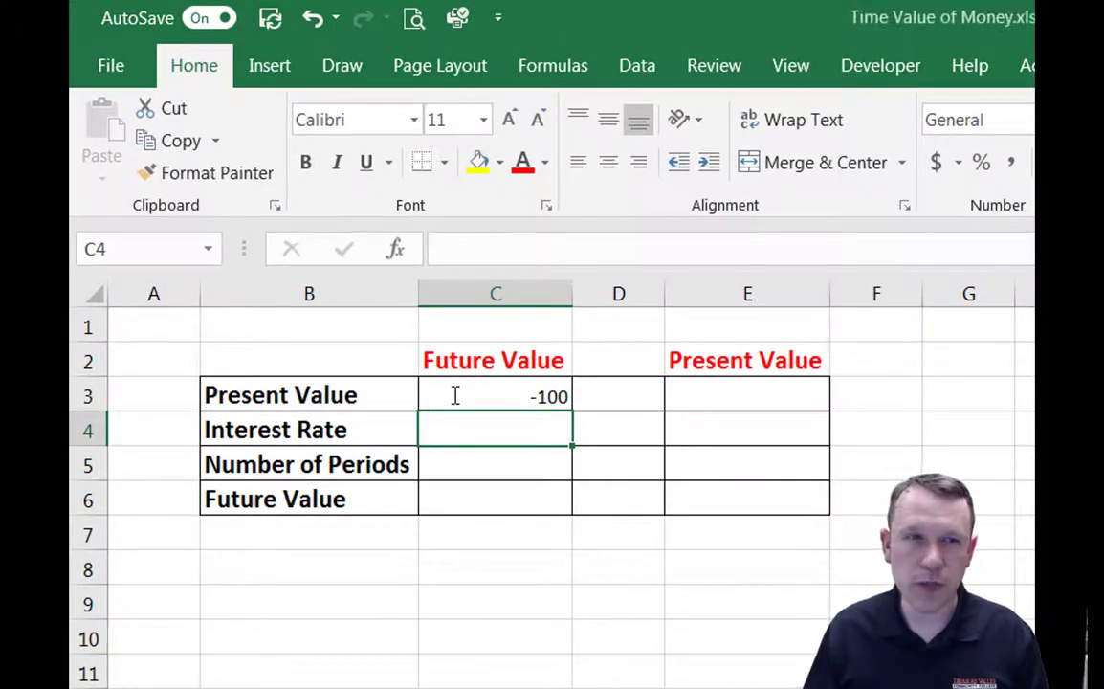
Enter an interest rate of 0.08 in C4 and 10 as the number of periods in C5
type(".0")
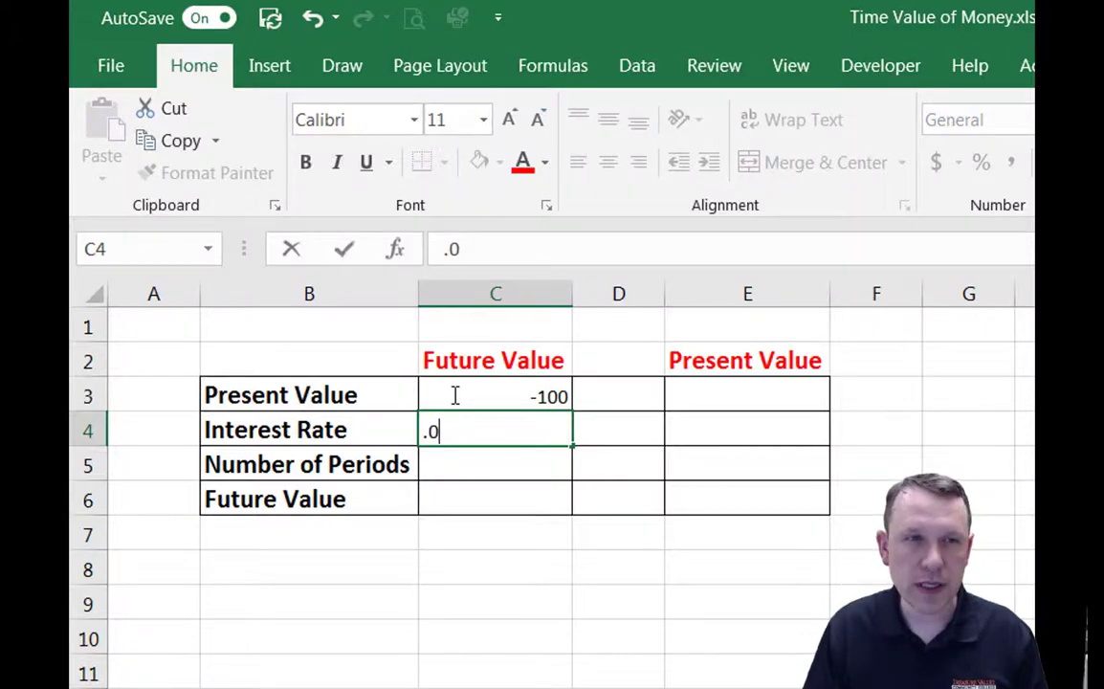
key("BackSpace")
key("BackSpace")
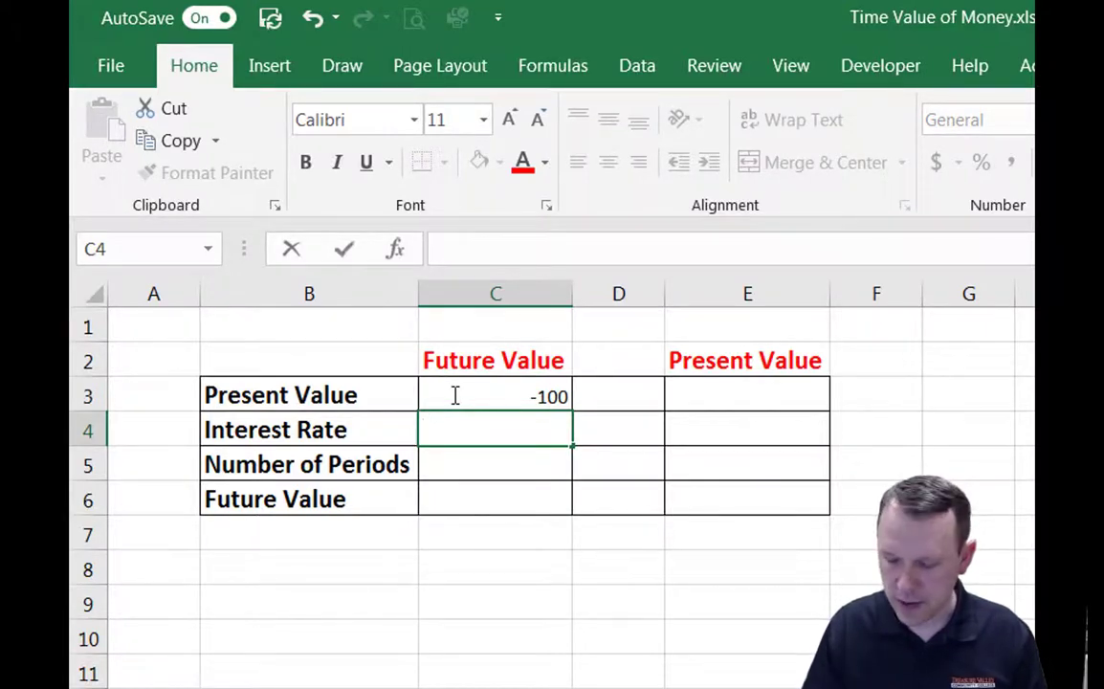
type("0.08")
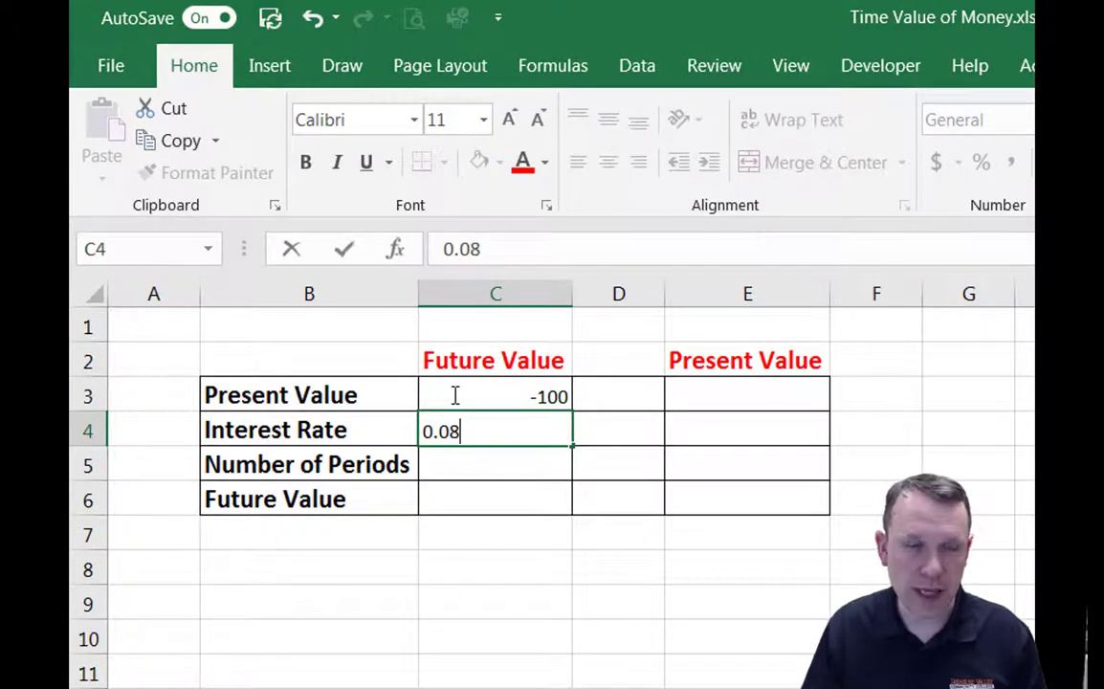
key("Return")
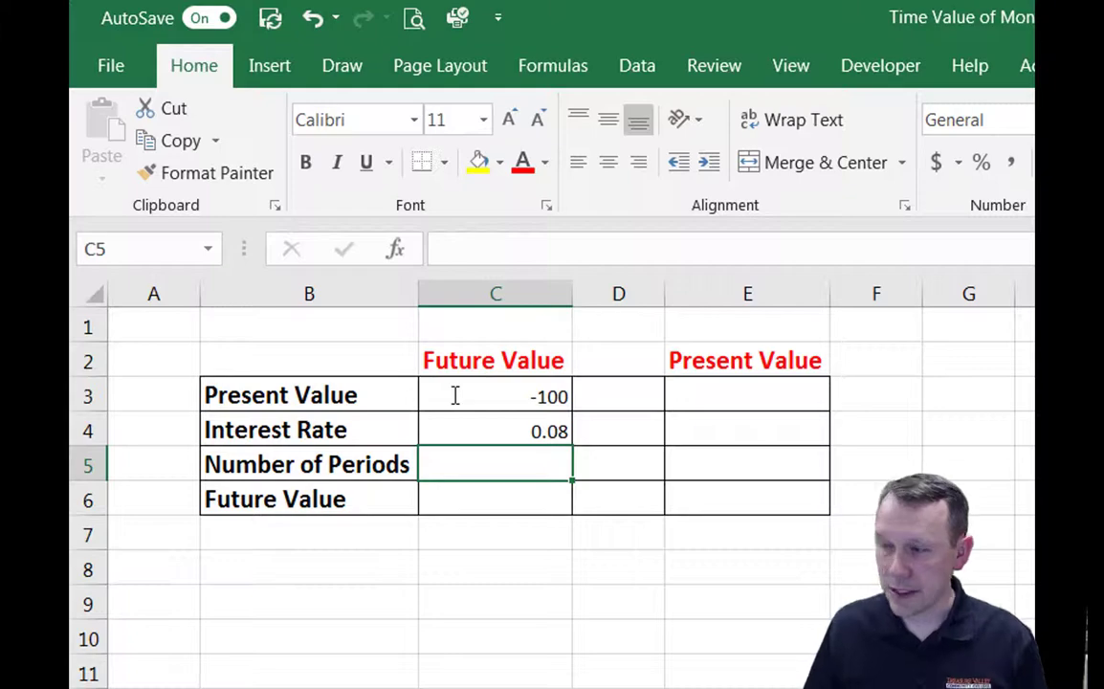
type("10")
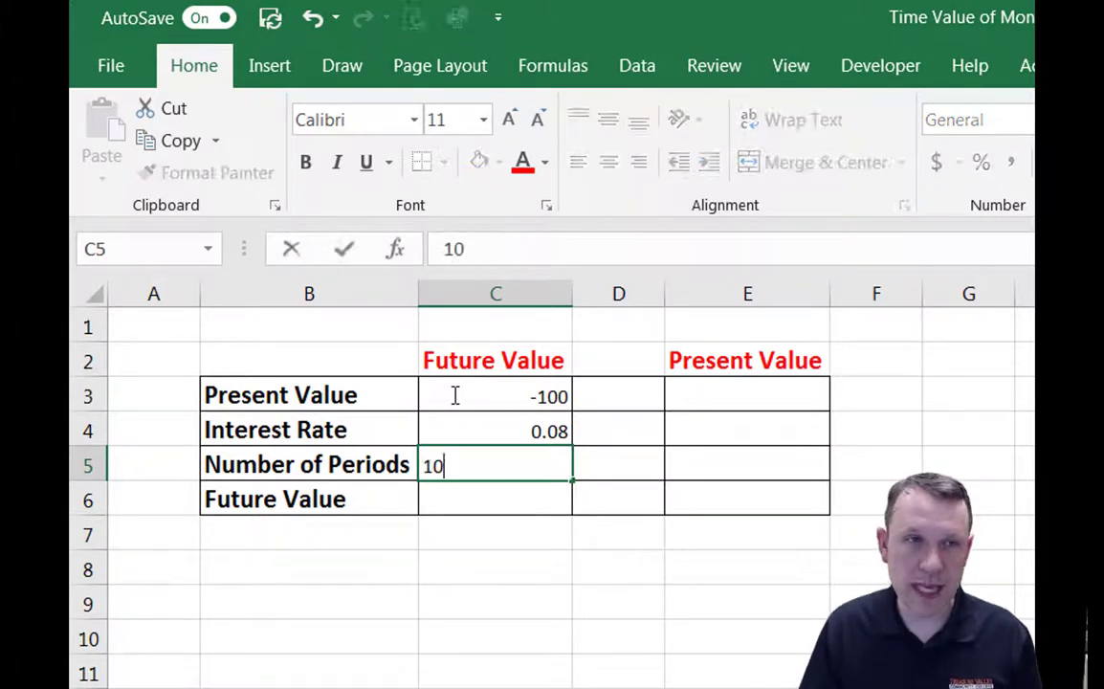
Insert the FV function in the Future Value cell C6, finding it by searching the function library for "fv"
left_click(483, 494)
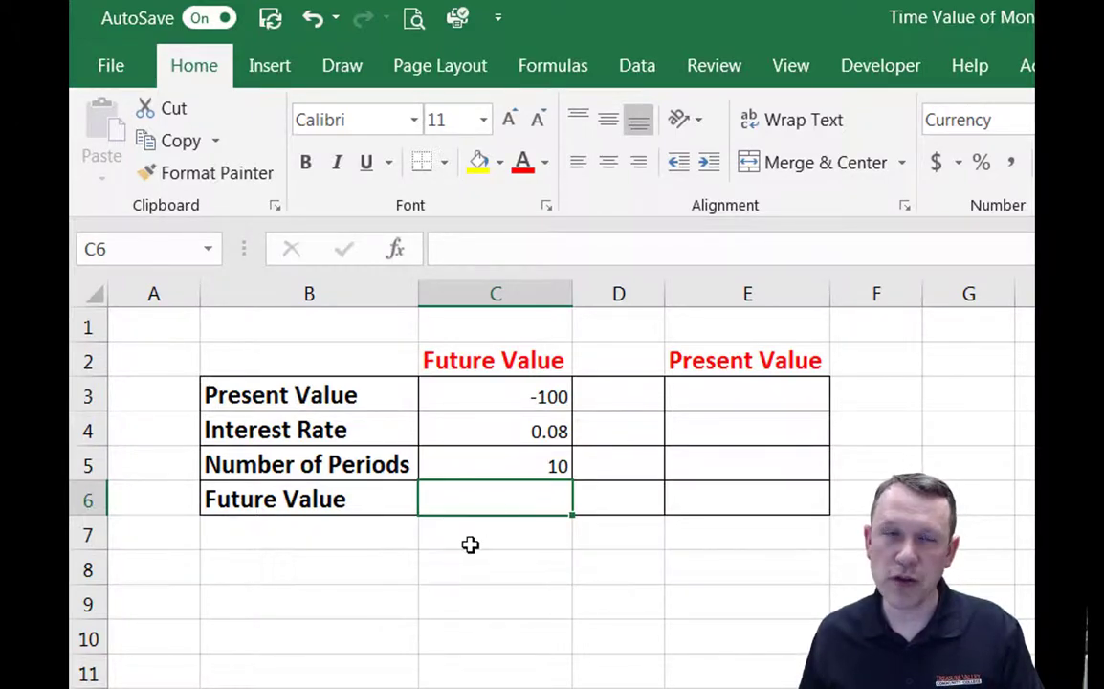
left_click(394, 254)
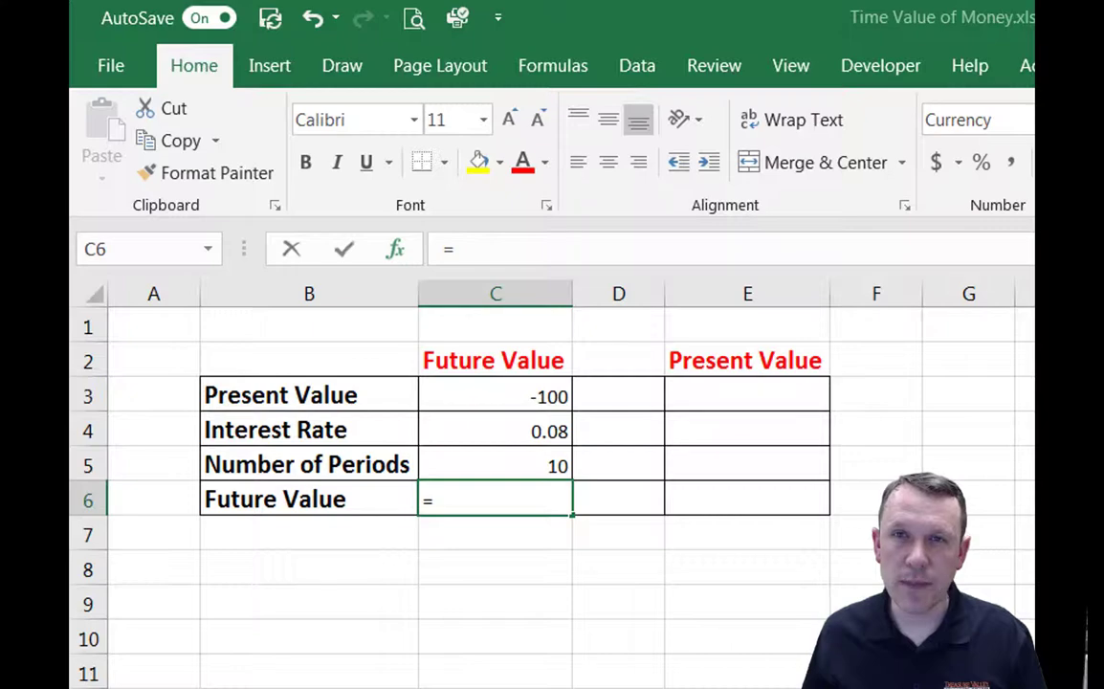
left_click_drag(1100, 115, 604, 49)
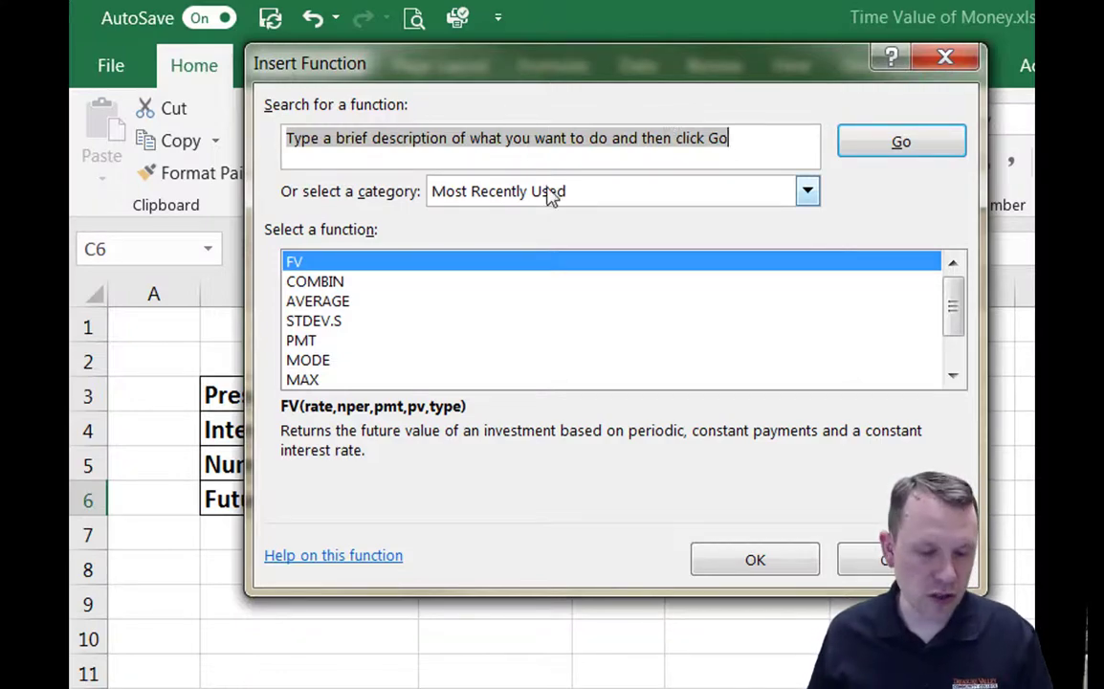
type("fv")
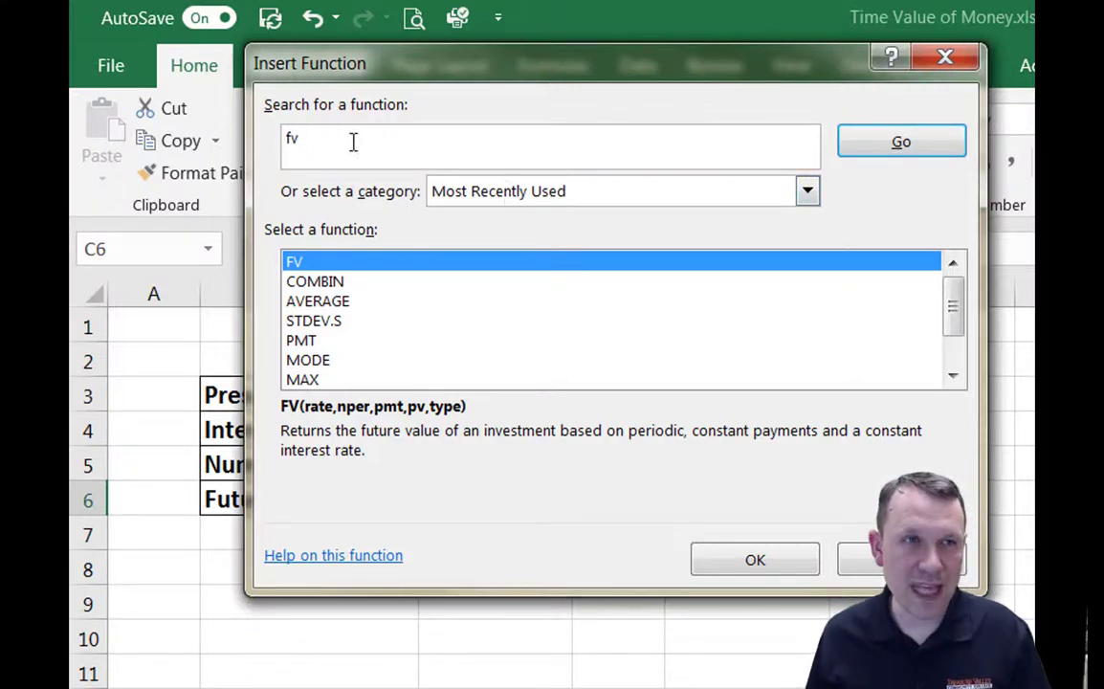
left_click(909, 146)
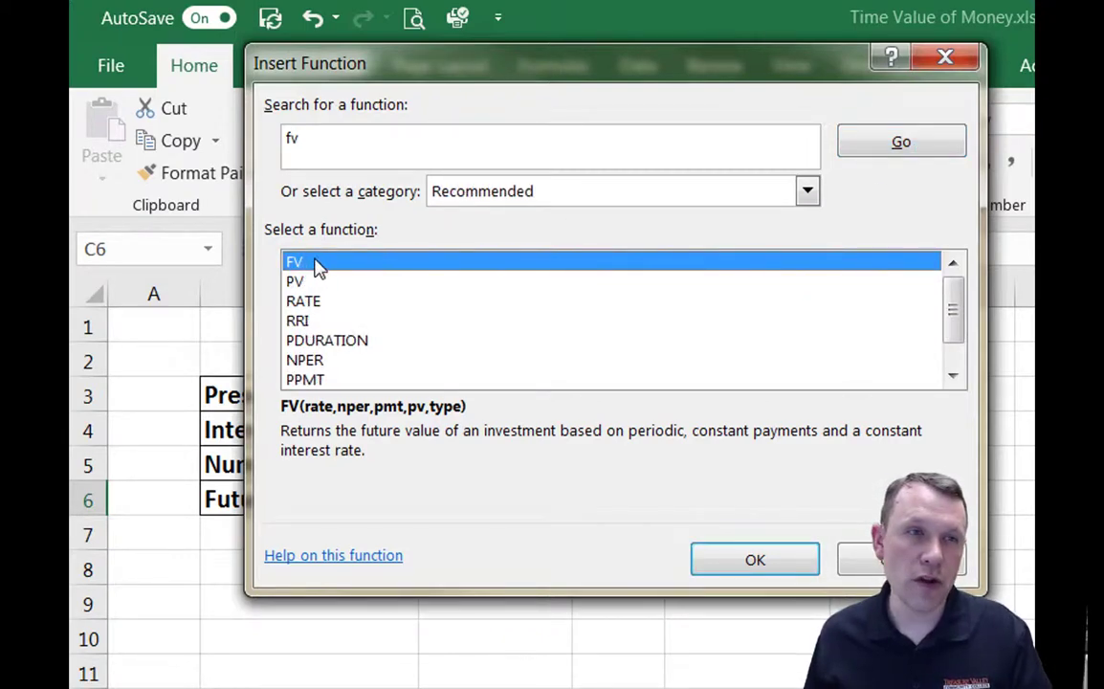
left_click(756, 562)
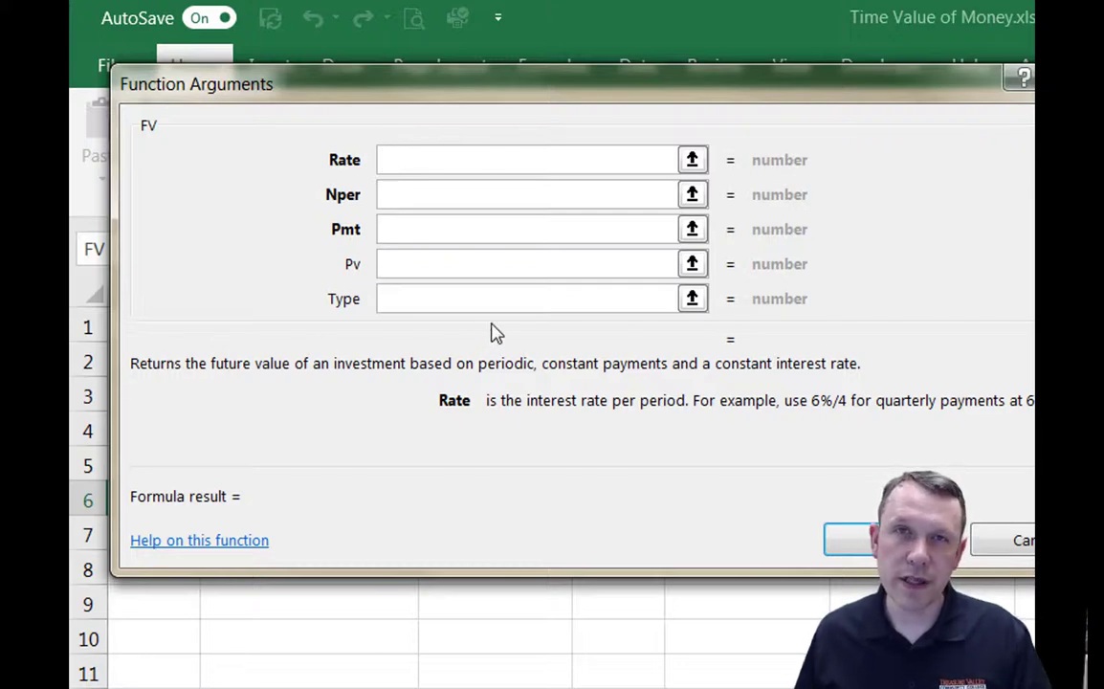
Set the FV function's Rate argument to the interest rate cell C4
left_click(403, 201)
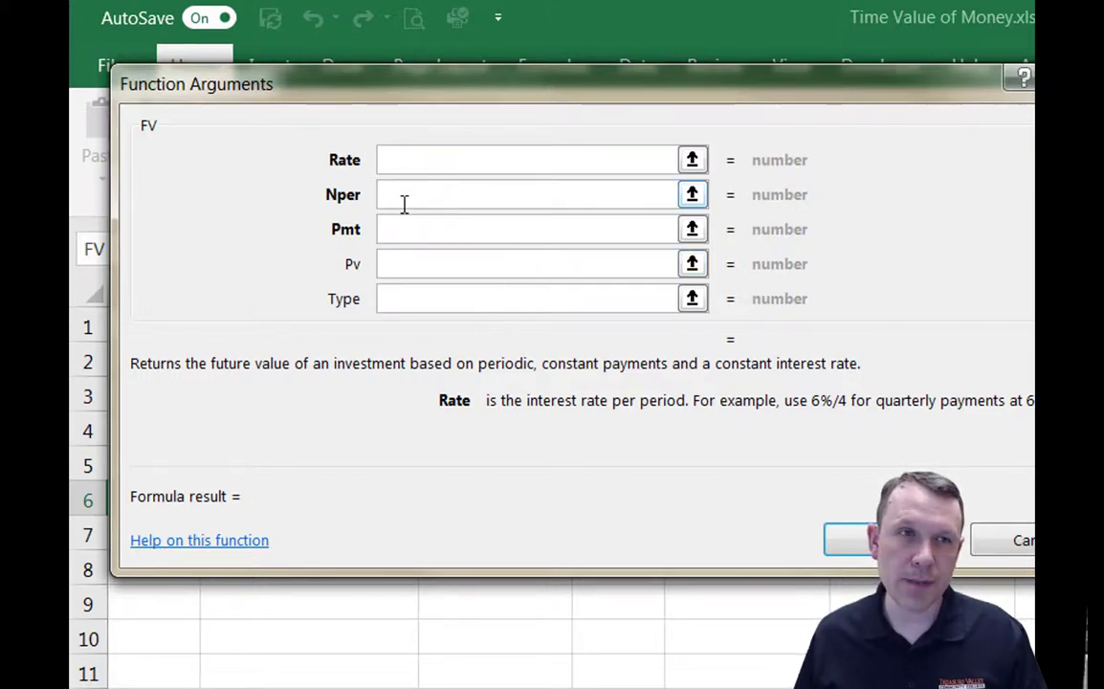
left_click(426, 199)
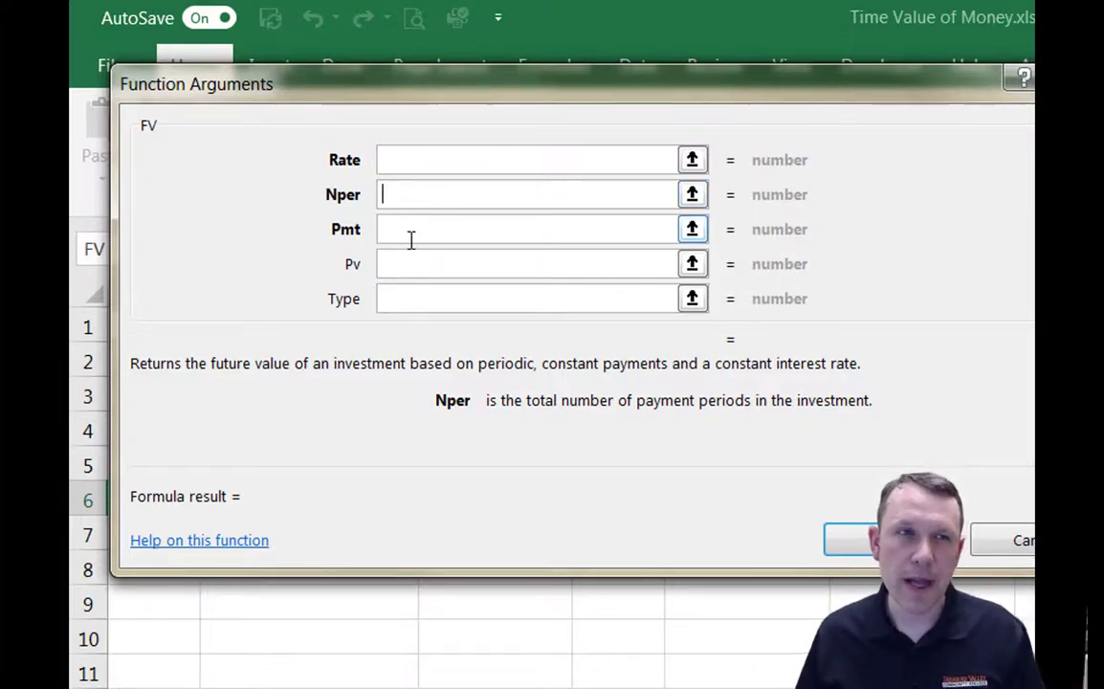
left_click(422, 235)
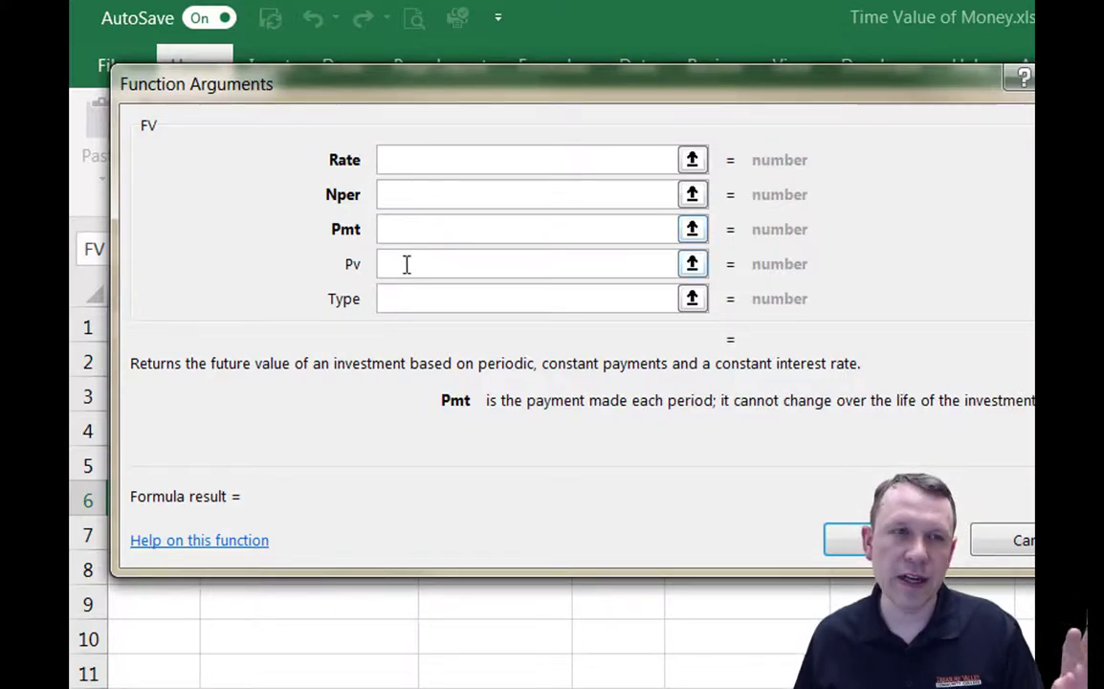
left_click(407, 265)
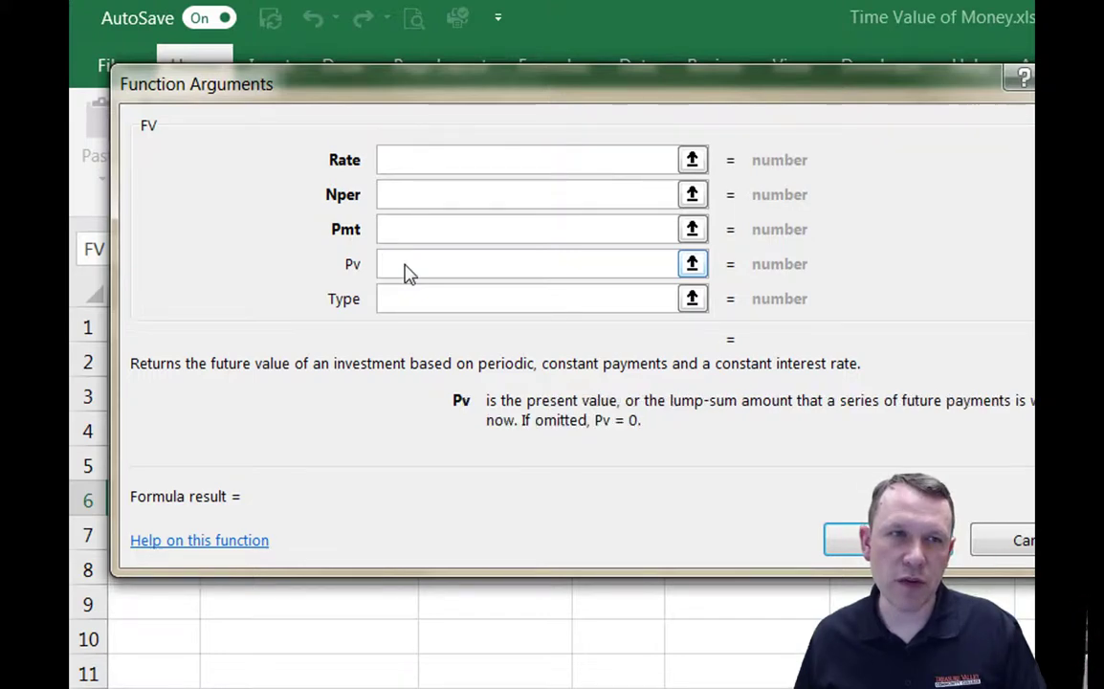
left_click(442, 159)
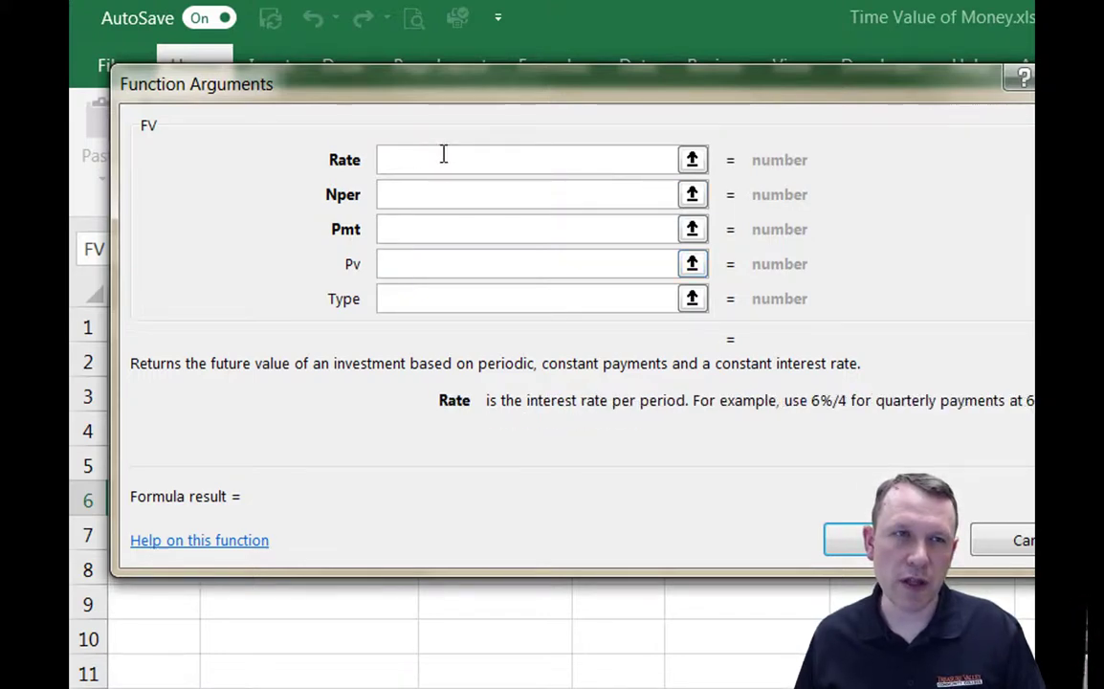
left_click(693, 159)
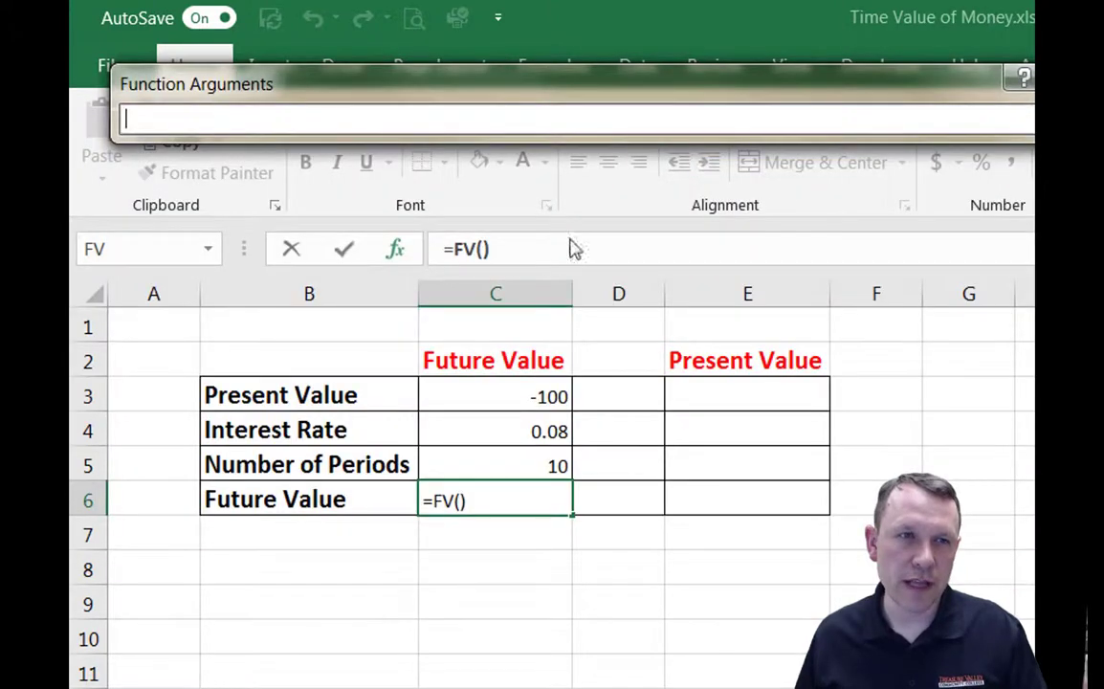
left_click(523, 426)
left_click_drag(926, 86, 766, 100)
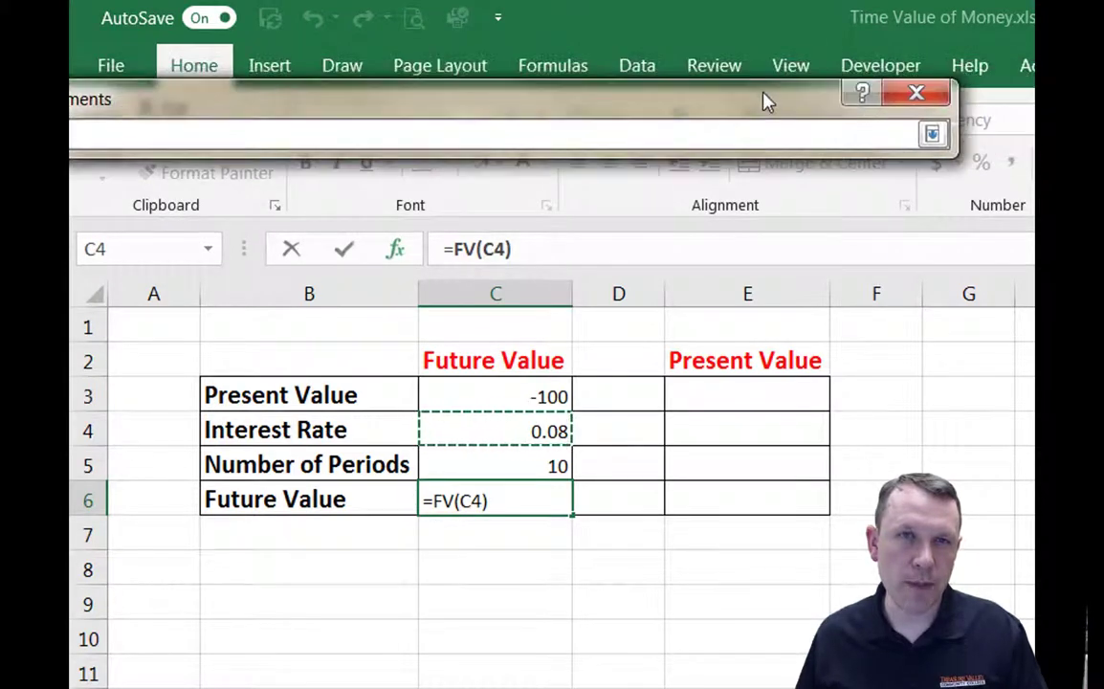
left_click(931, 135)
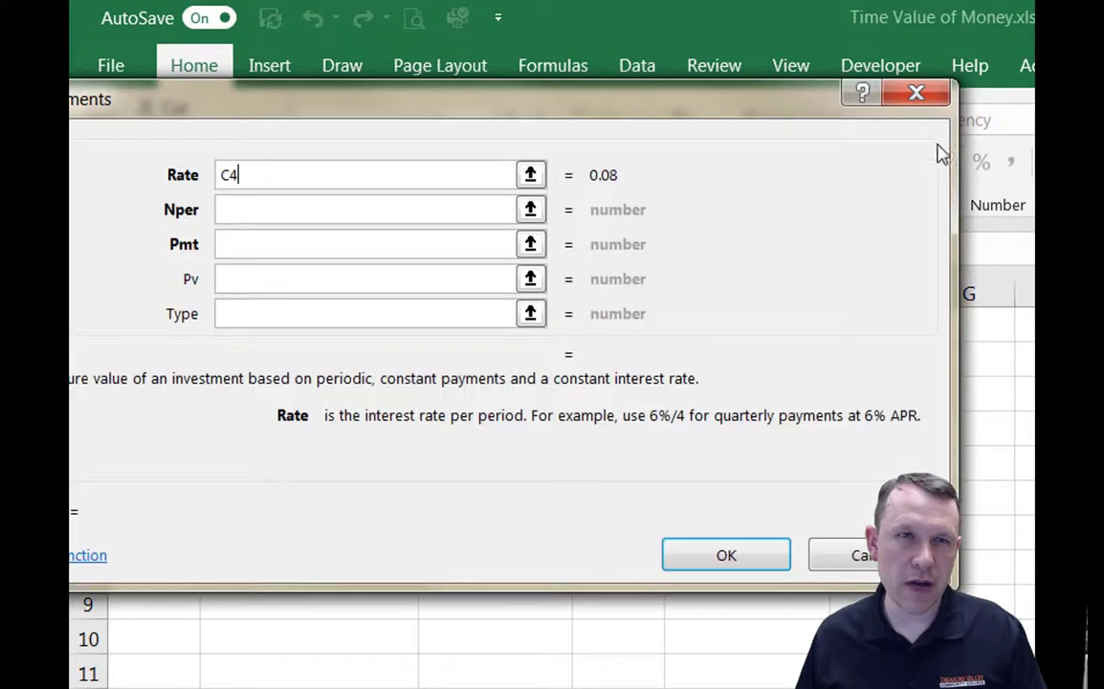
Set the FV function's Nper argument to the number of periods cell C5
left_click(220, 212)
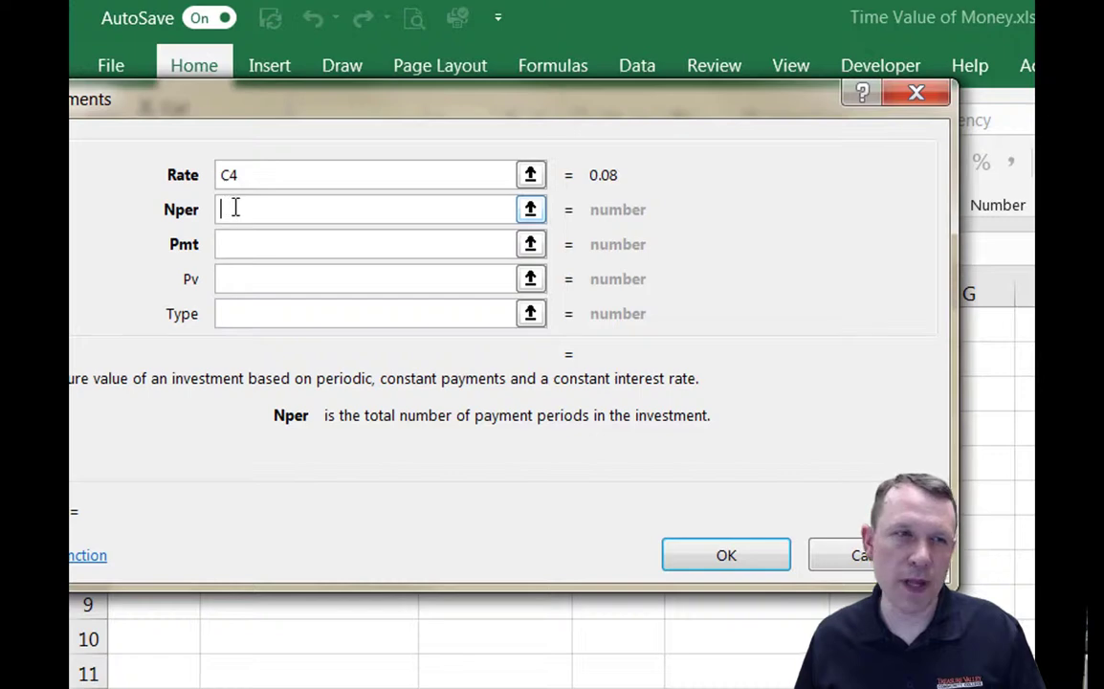
left_click(529, 210)
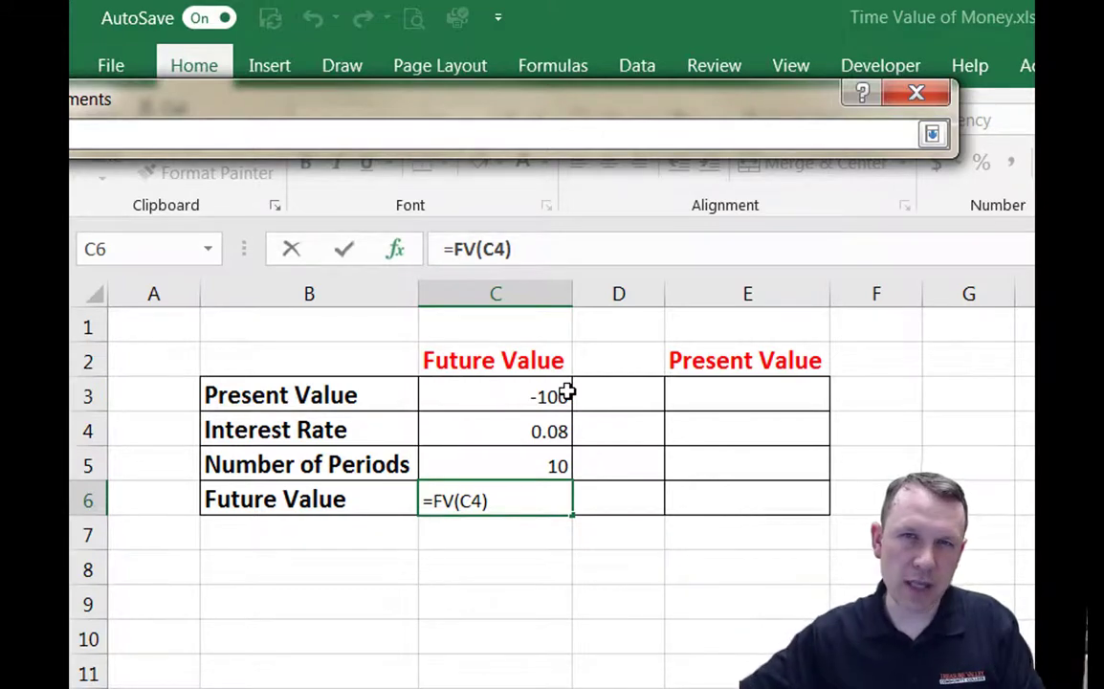
left_click(490, 464)
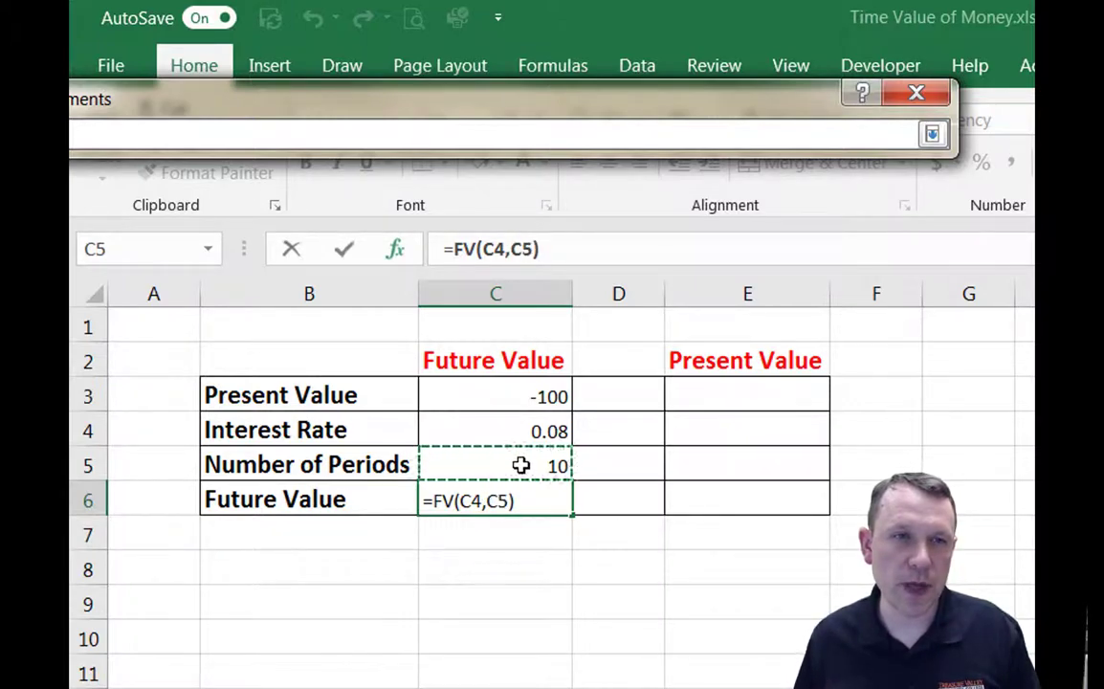
left_click(933, 132)
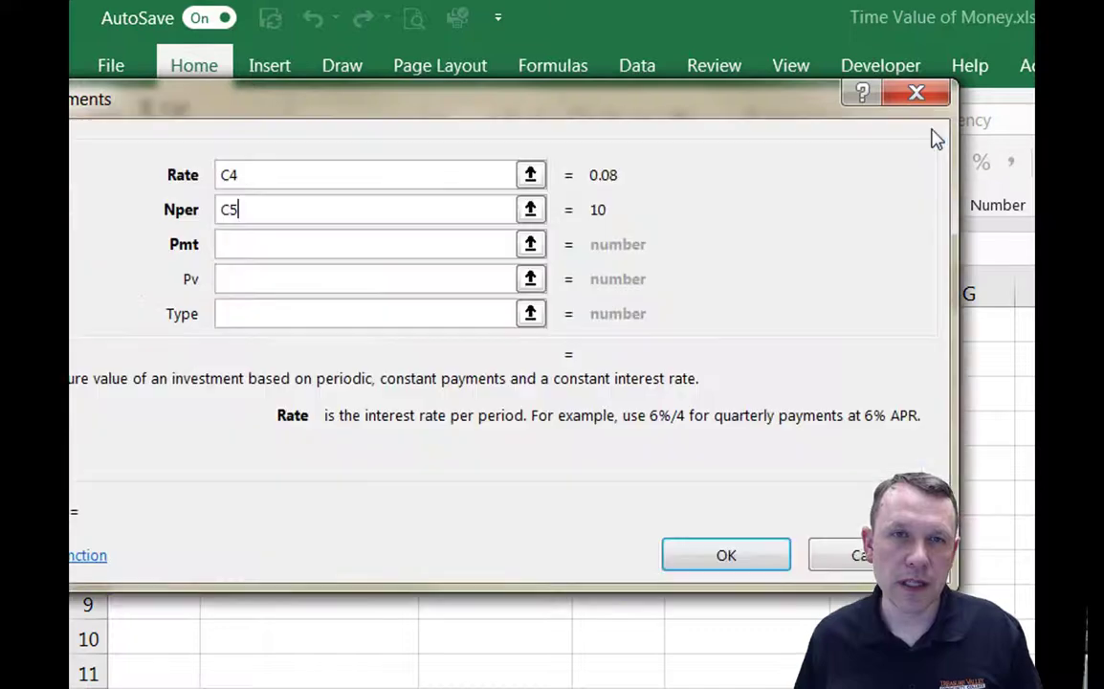
Set the FV function's Pv argument to the present value cell C3
left_click(259, 284)
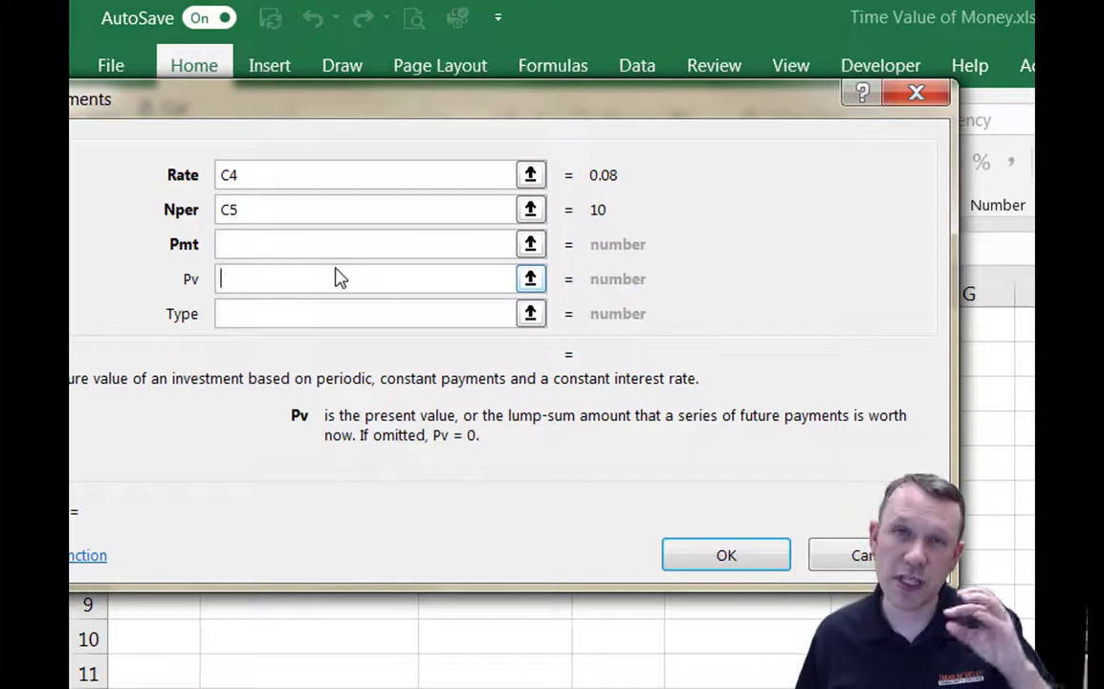
left_click(530, 279)
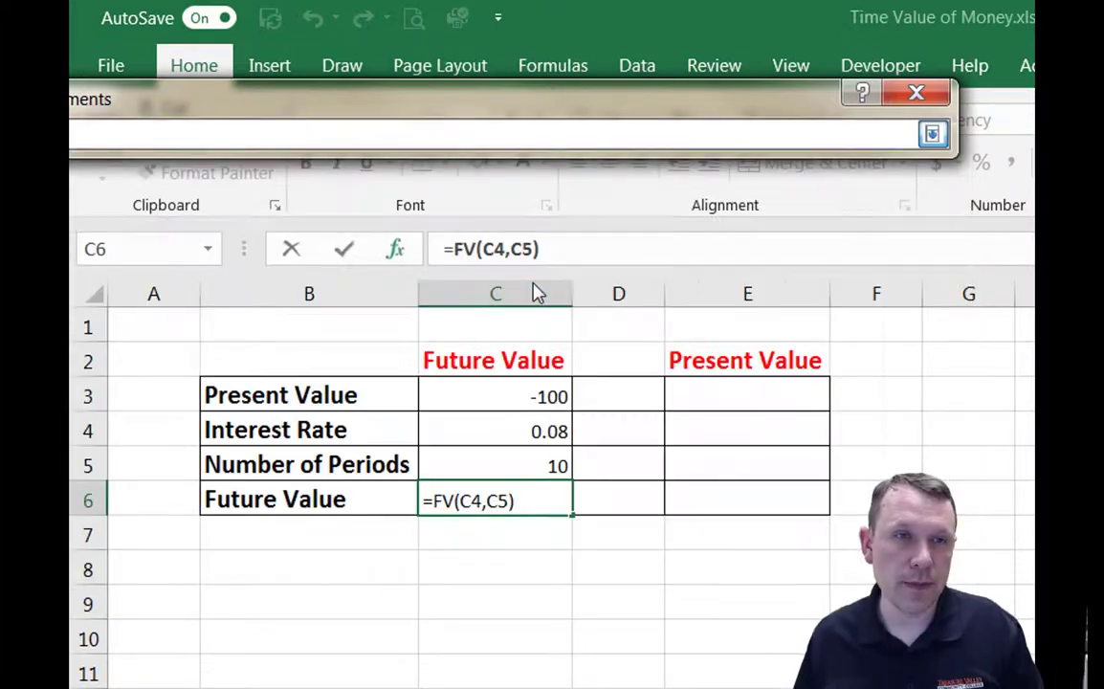
left_click(515, 388)
key("Return")
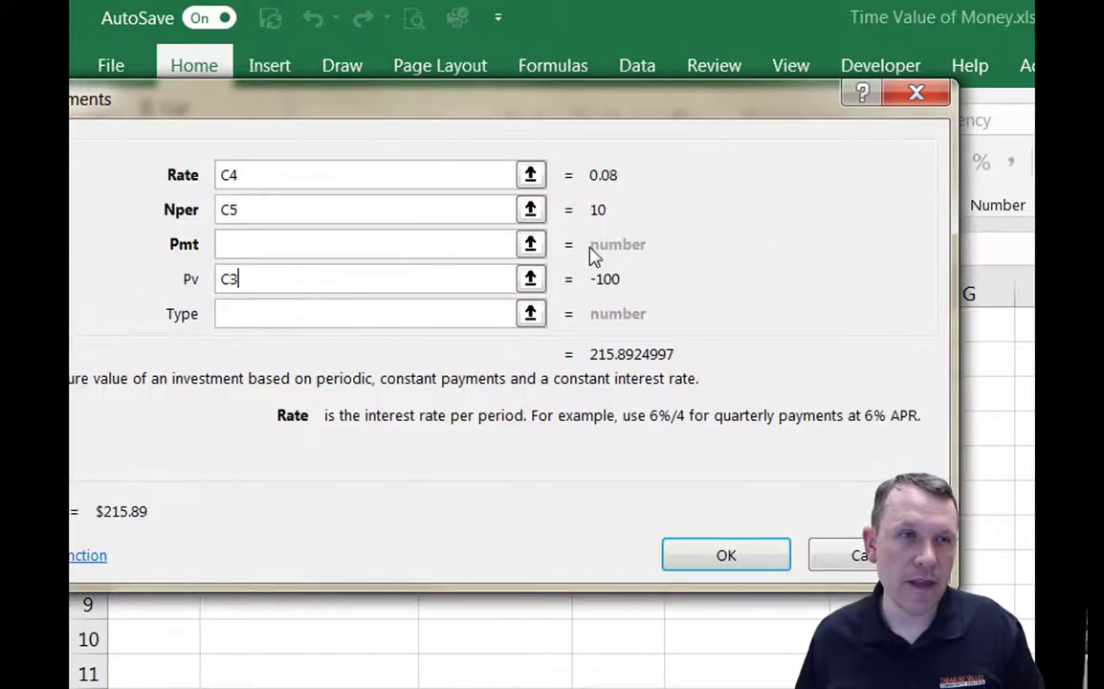
Review the Type argument and complete the FV function with Pmt and Type left blank
left_click(285, 316)
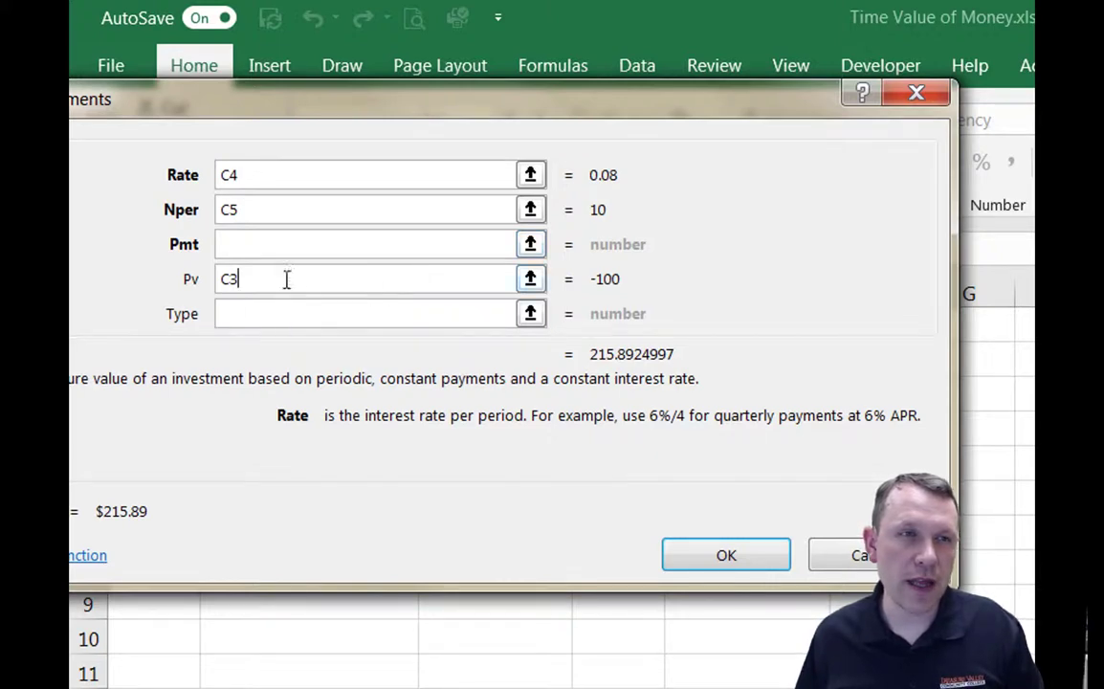
left_click(276, 239)
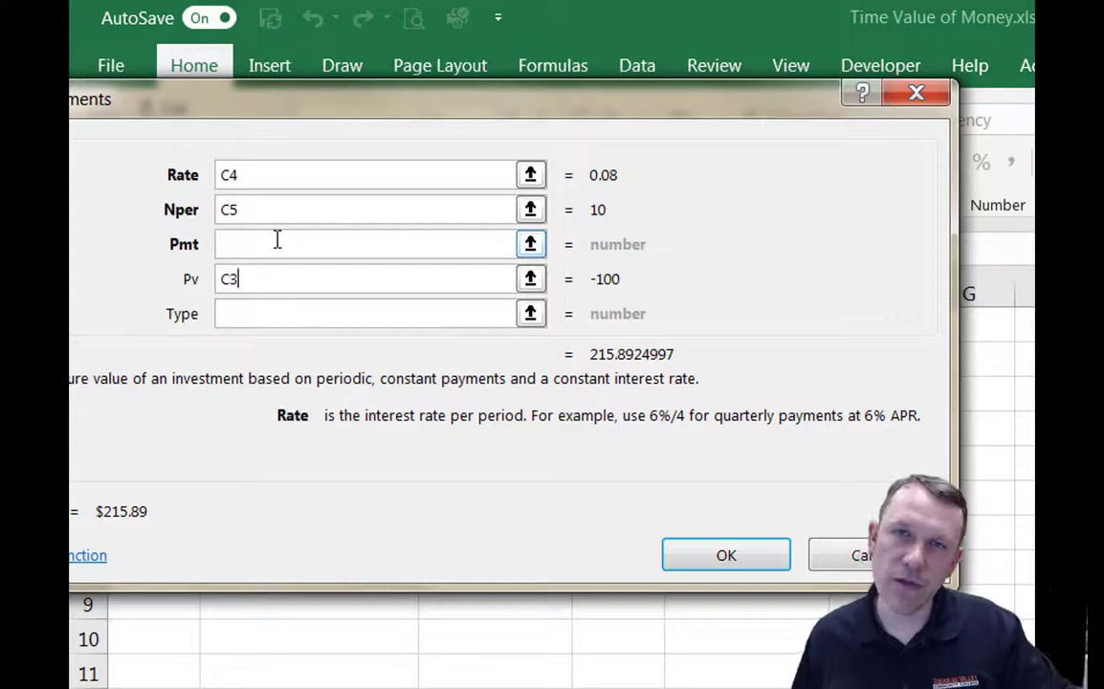
left_click(277, 315)
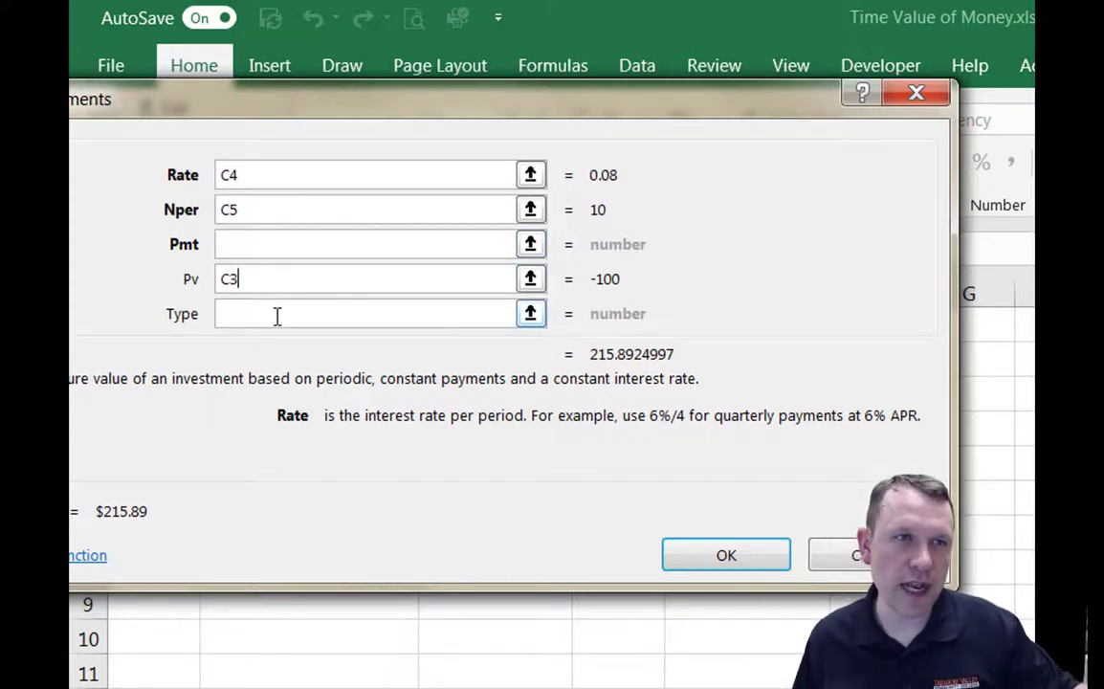
left_click(276, 316)
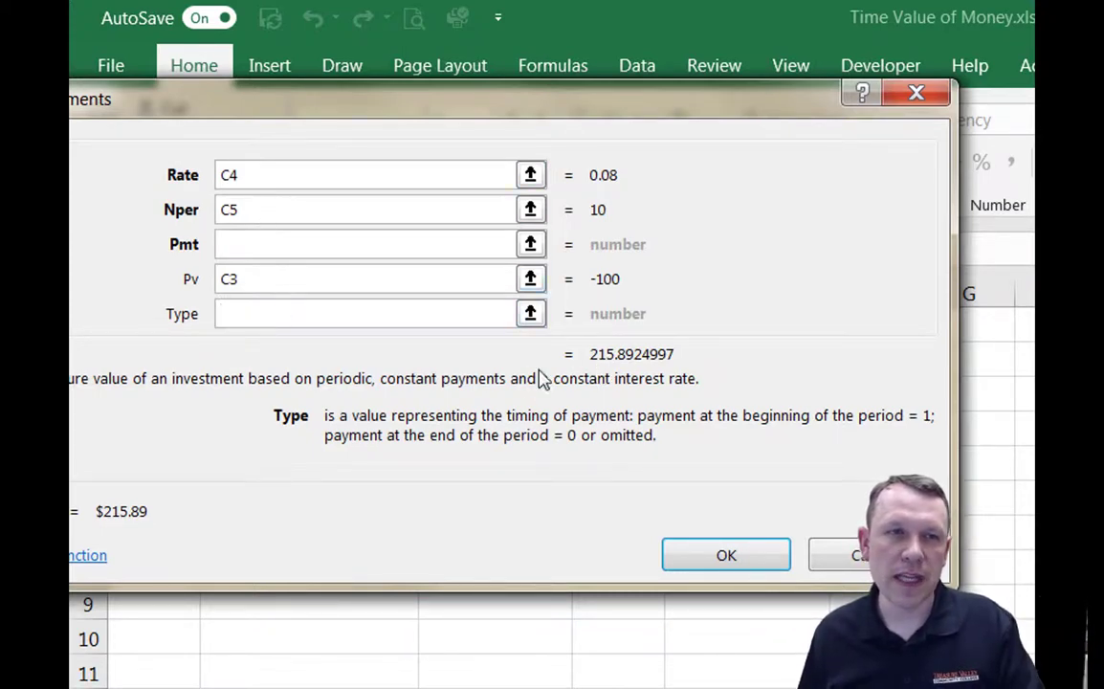
left_click(726, 556)
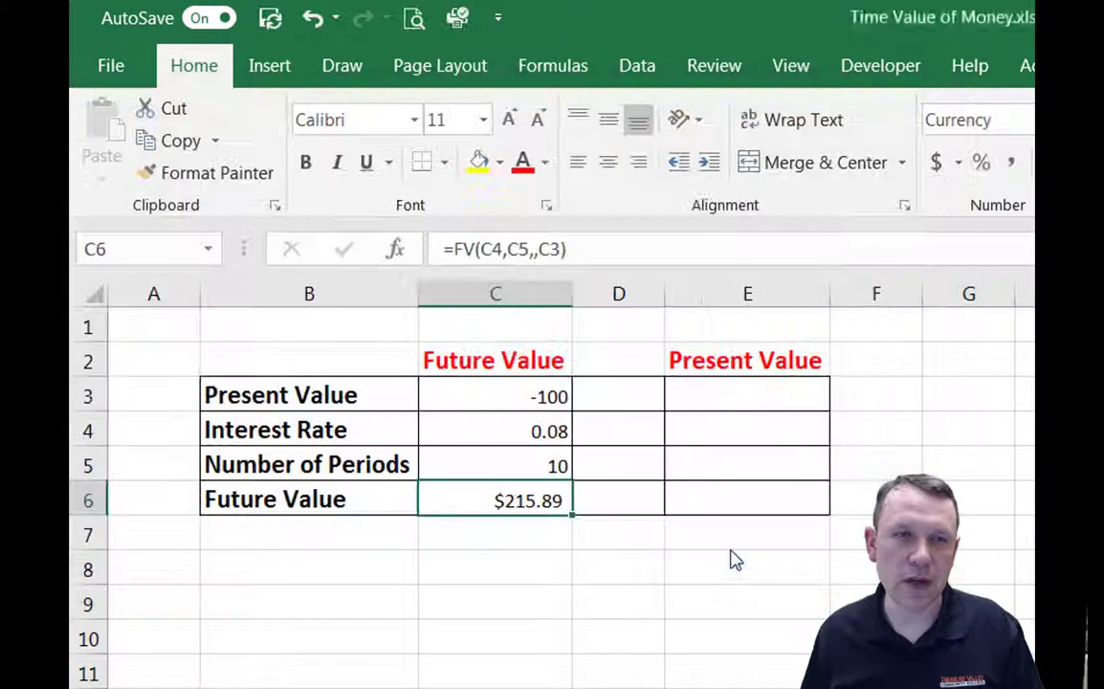
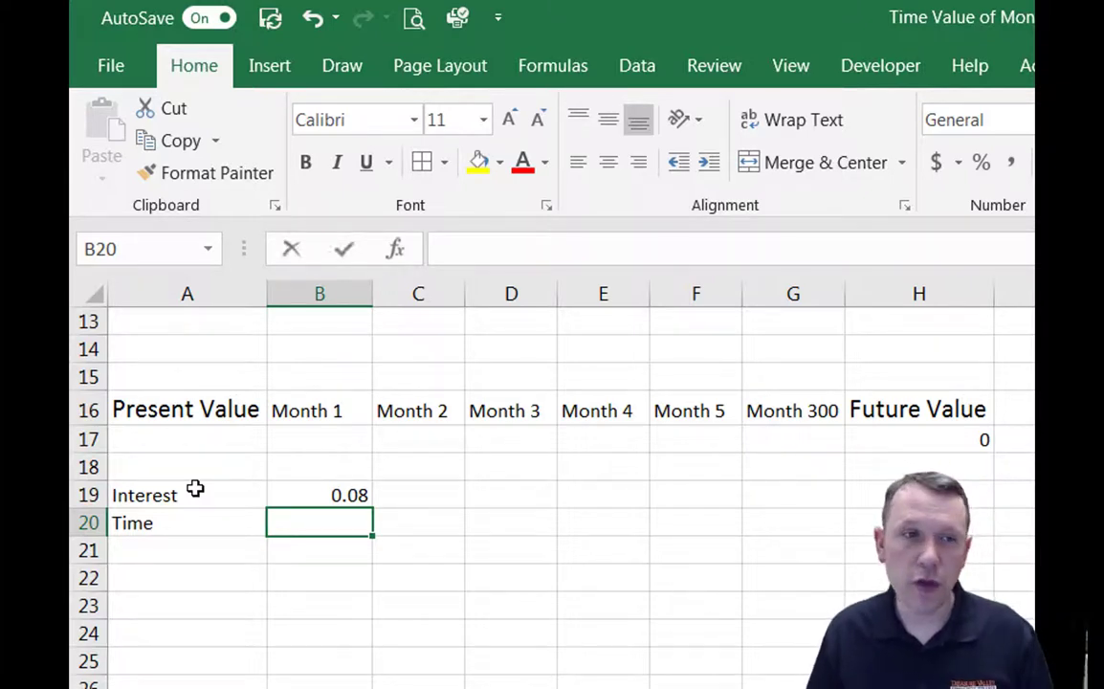
Enter 300 as the Time value in B20 with the unit label "months" in C20
type("300")
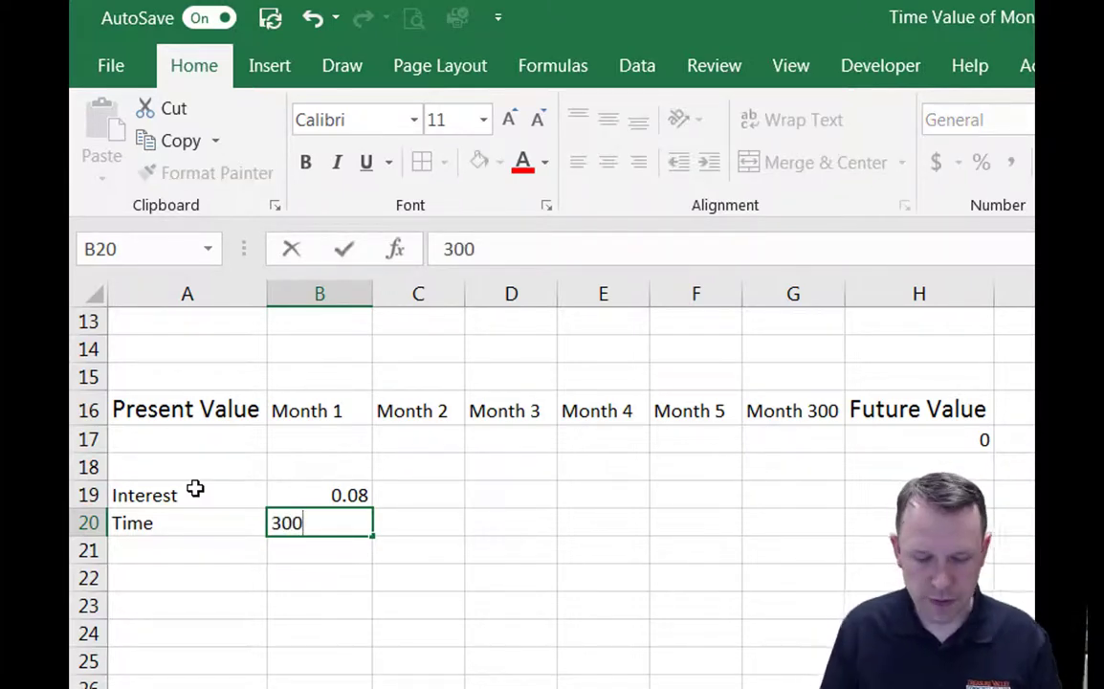
key("Tab")
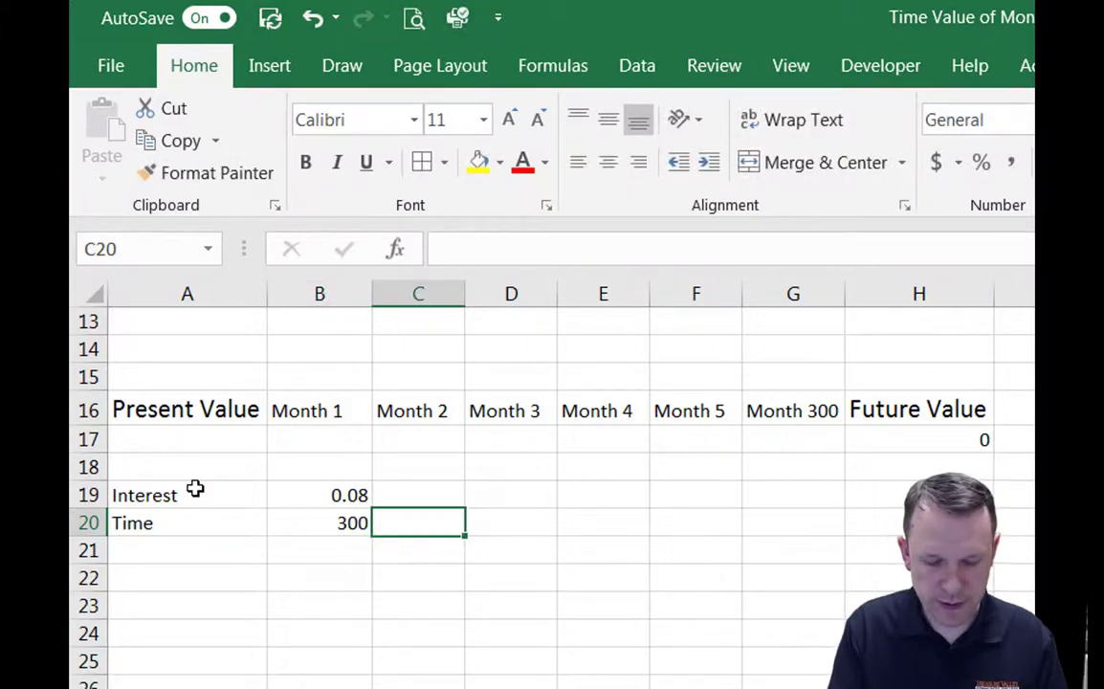
type("months")
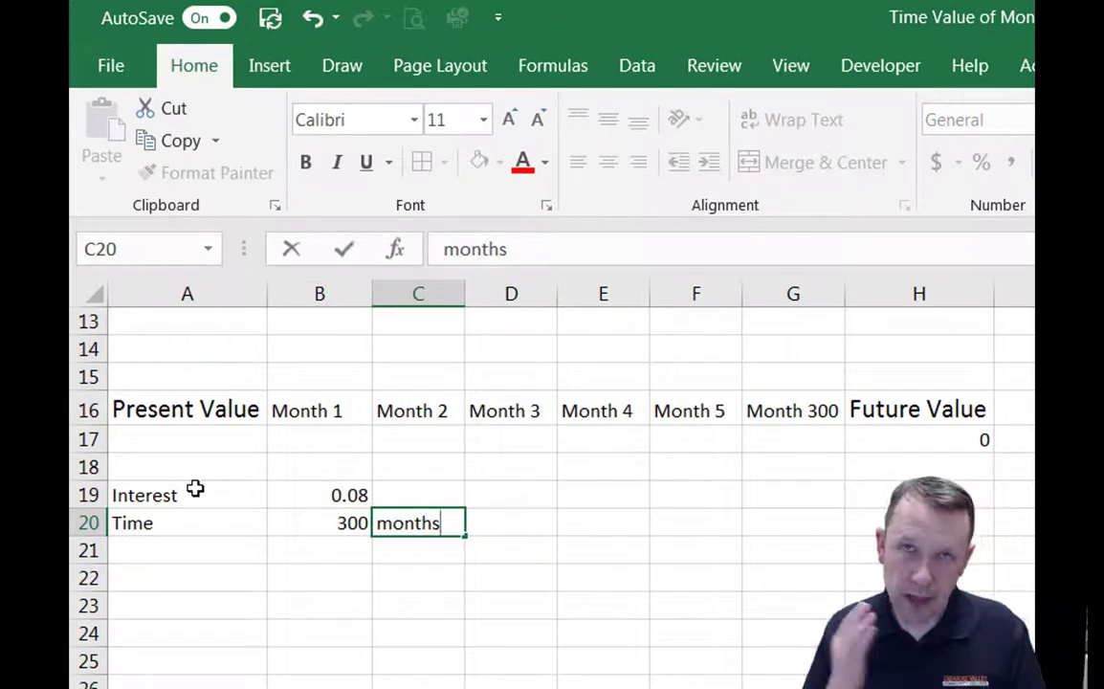
Add a Payments row below Time, with the label "Payments" in A21 and 3000 in B21
key("Return")
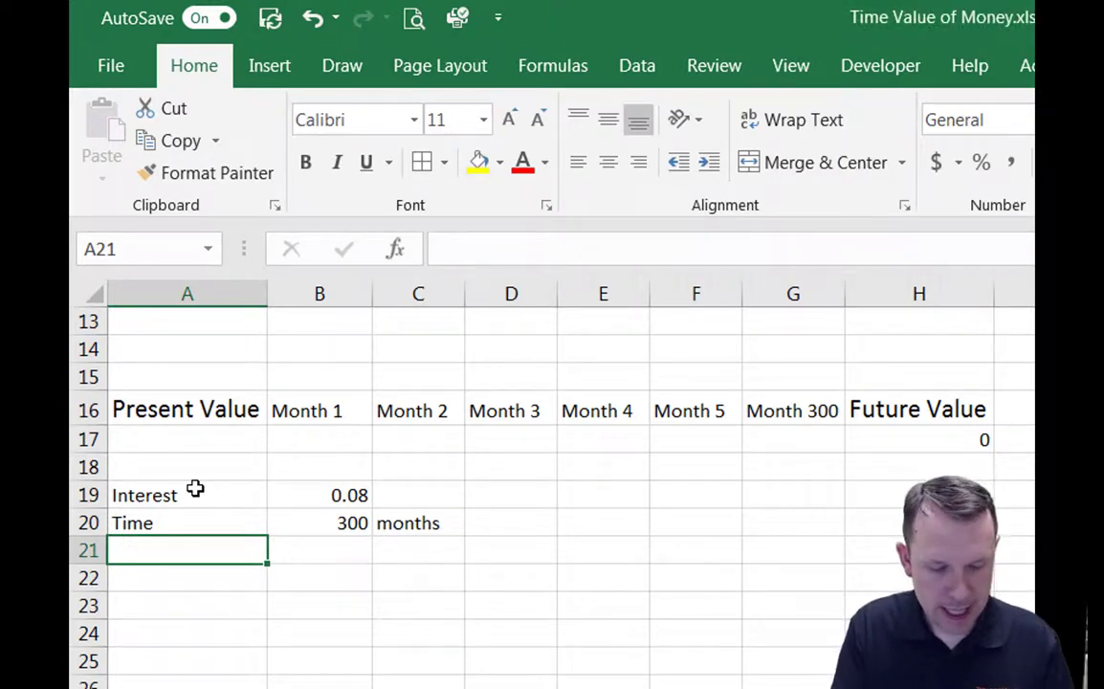
type("Payments")
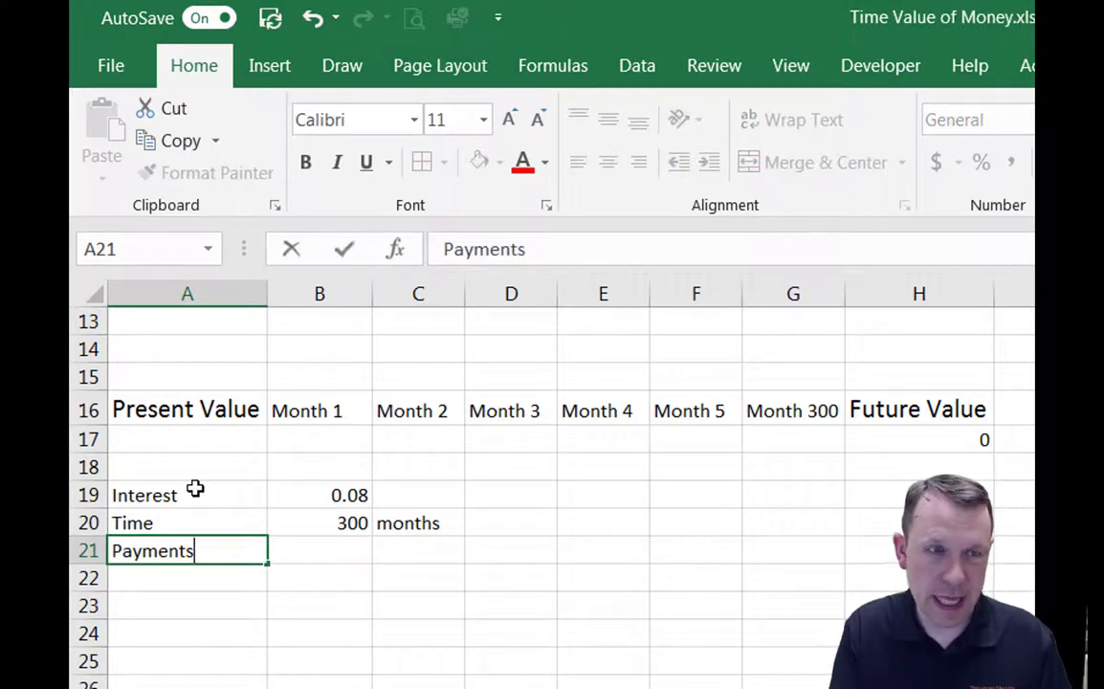
key("Tab")
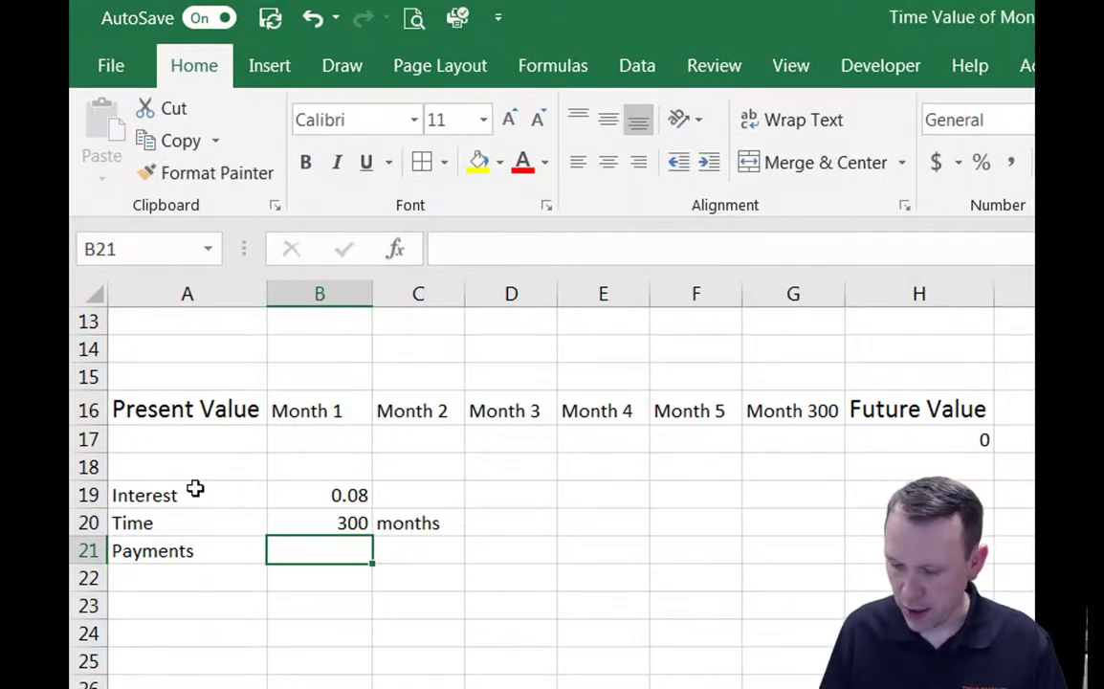
type("3000")
left_click(602, 522)
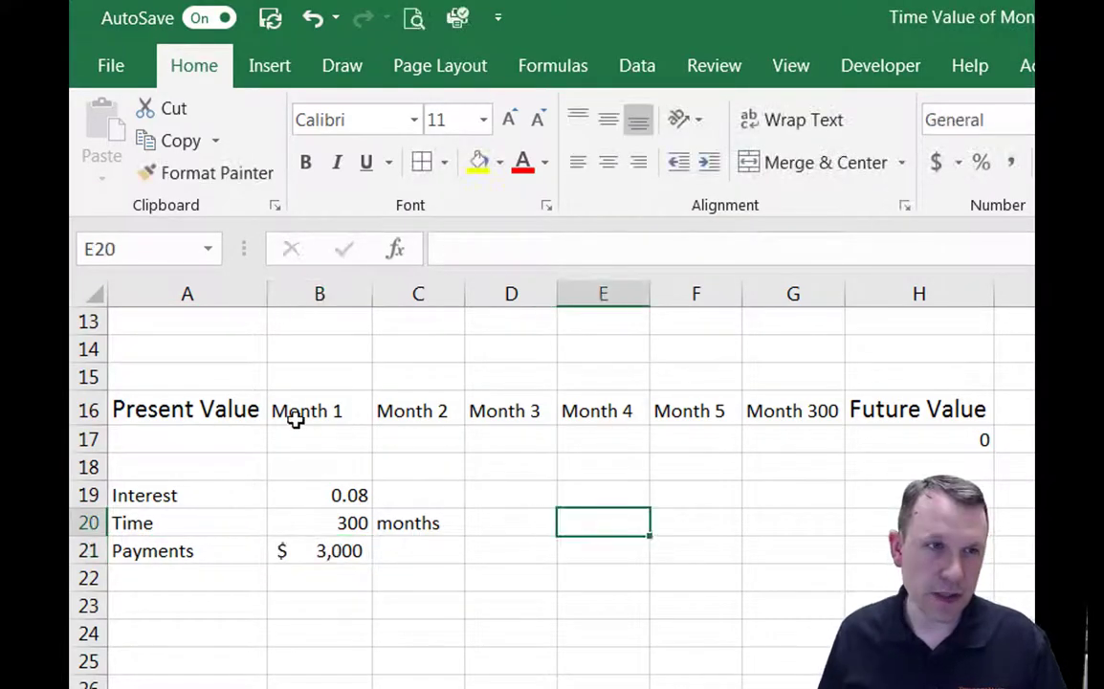
Enter 3000 as the Month 1 payment in B17 and format it in dollars
left_click(201, 438)
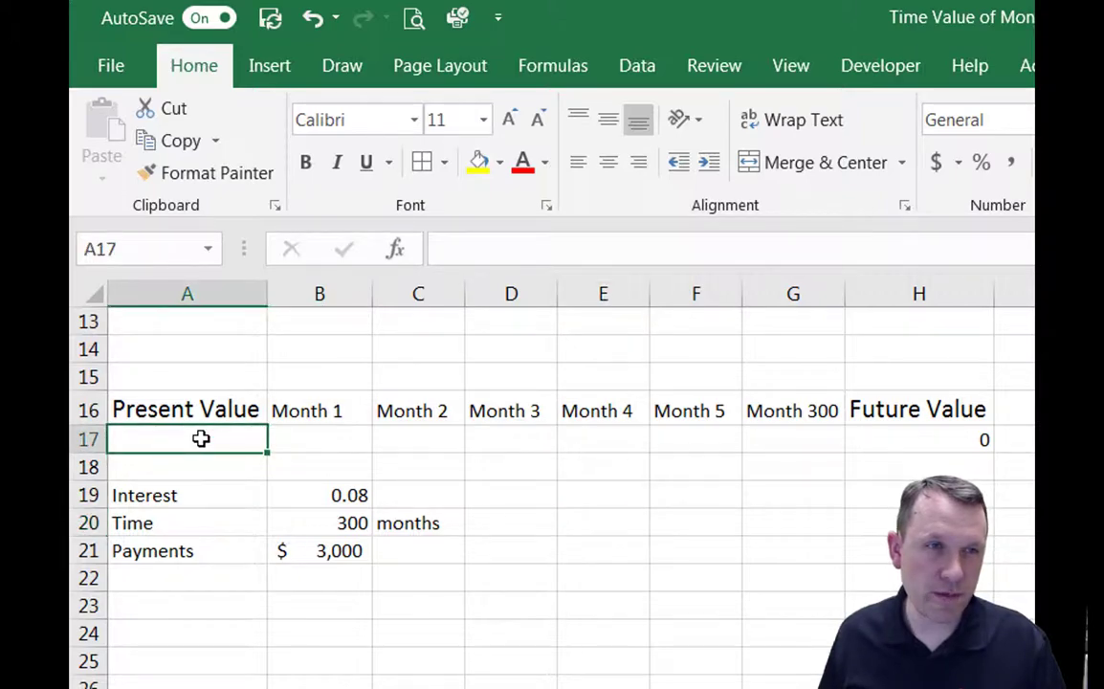
left_click(333, 436)
type("30")
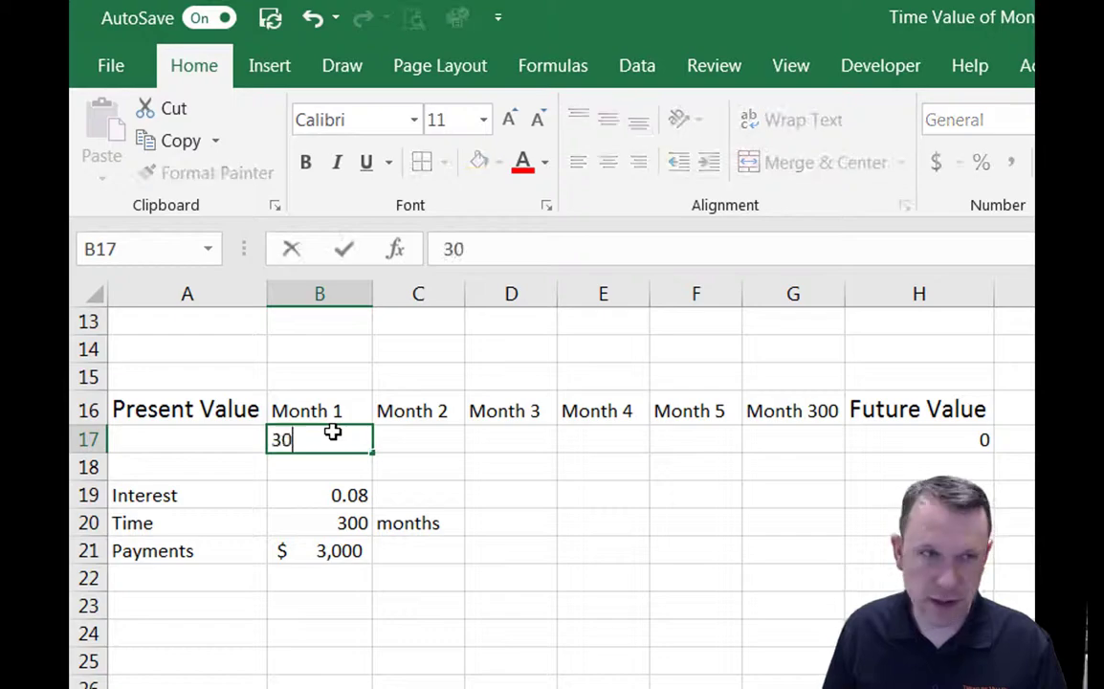
type("00")
key("Return")
left_click(333, 436)
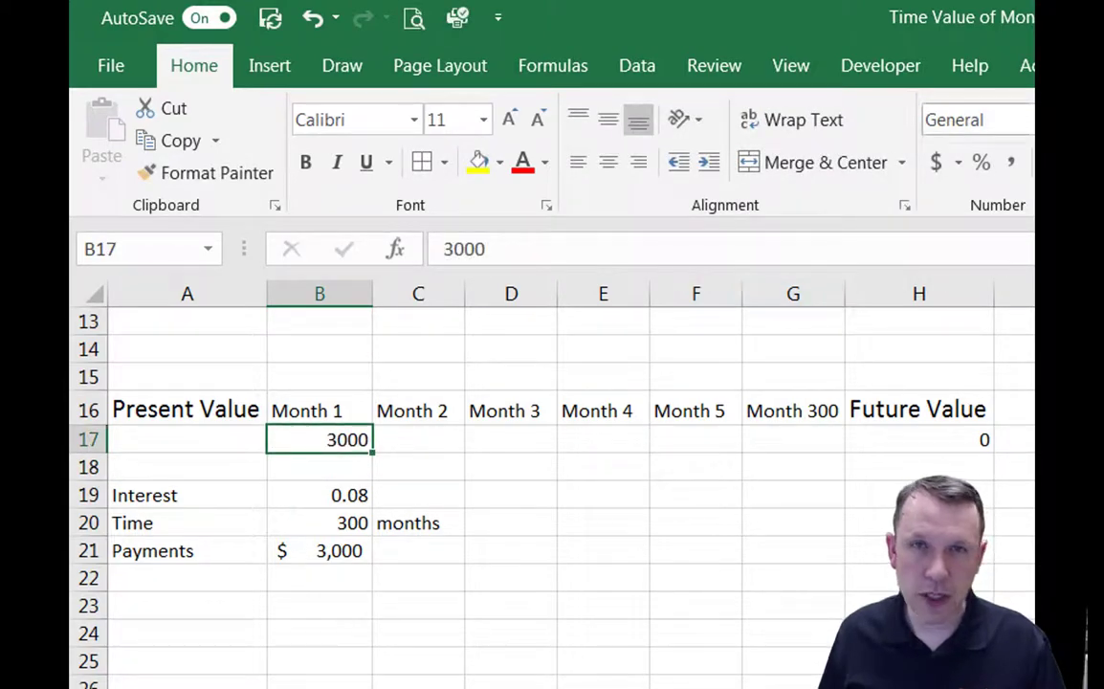
left_click(945, 170)
Copy the Month 1 payment from B17 into C17 through G17 for Months 2 to 5 and Month 300
key("ctrl+c")
left_click(418, 439)
key("ctrl+v")
left_click(522, 439)
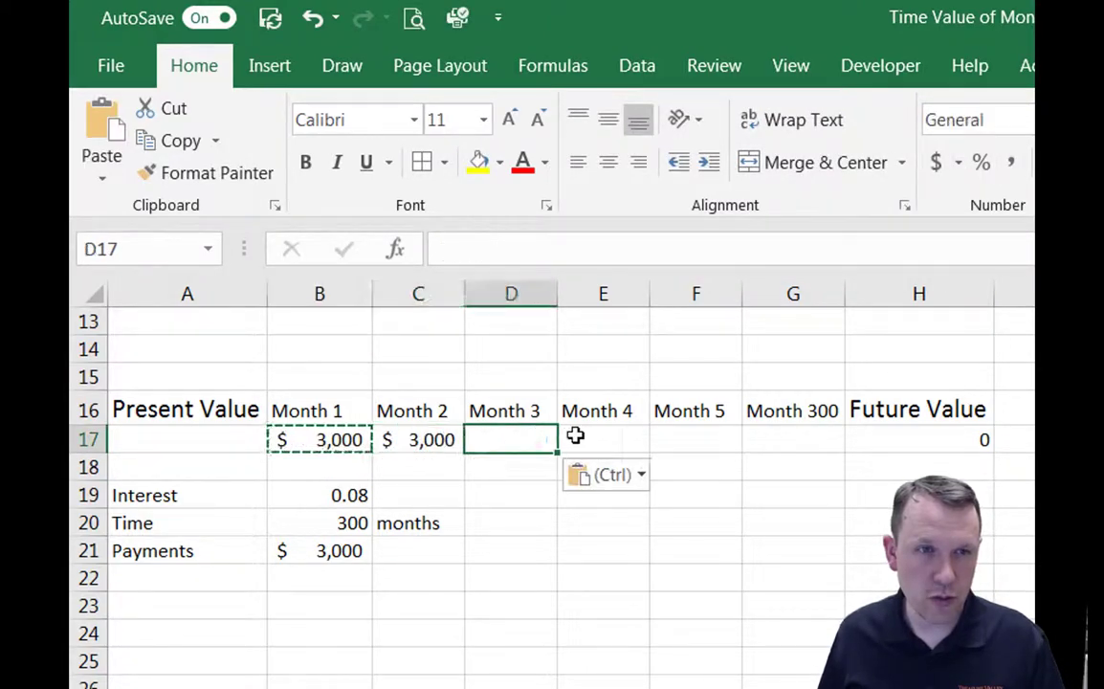
key("ctrl+v")
left_click(612, 441)
key("ctrl+v")
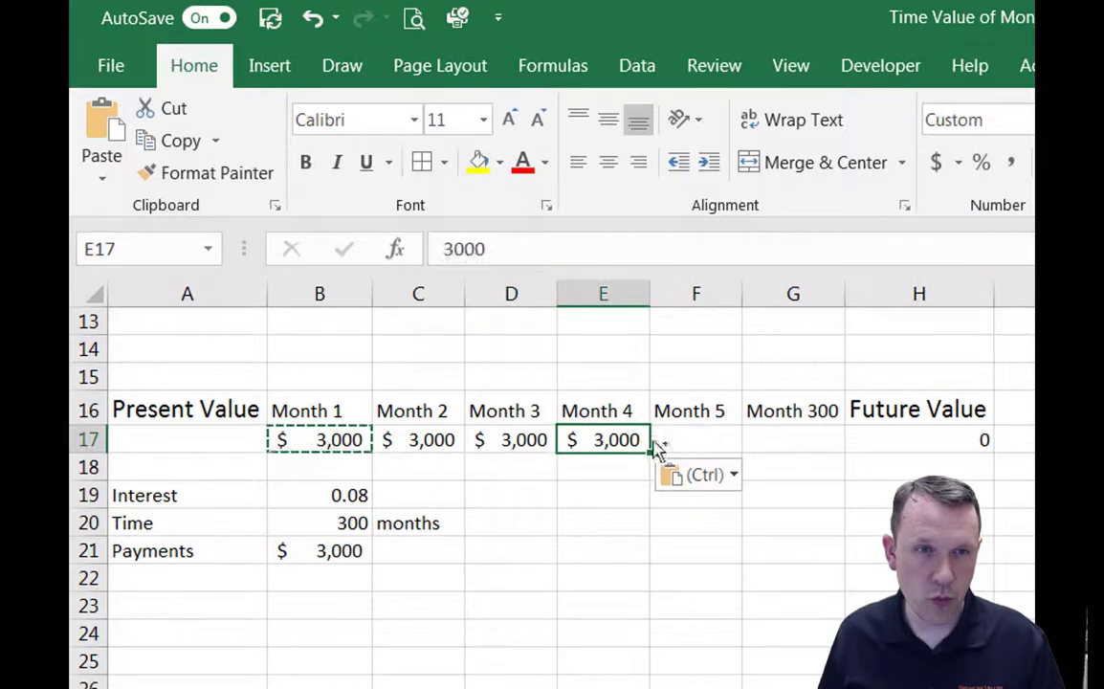
left_click(689, 442)
key("ctrl+v")
left_click(823, 436)
key("ctrl+v")
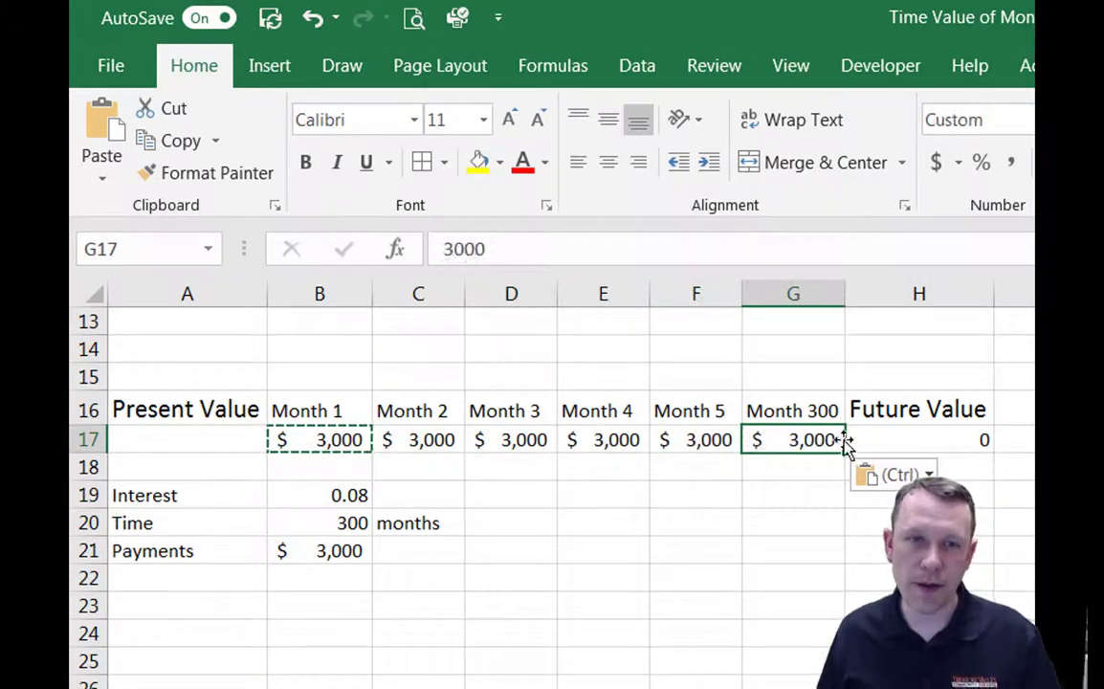
left_click(929, 441)
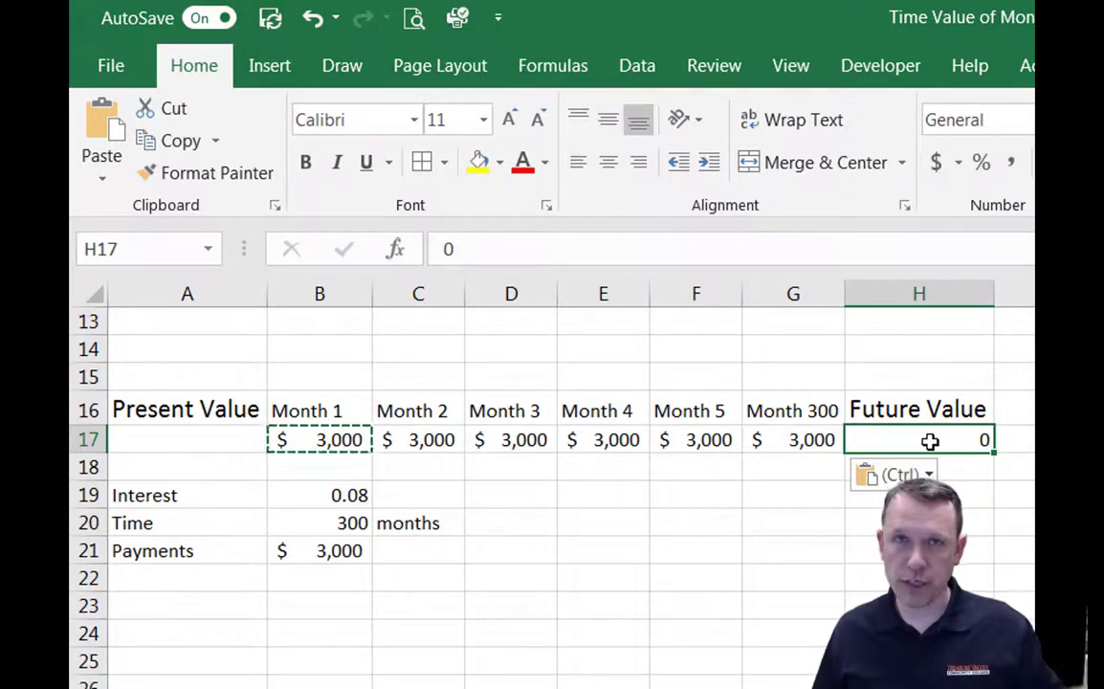
left_click(248, 443)
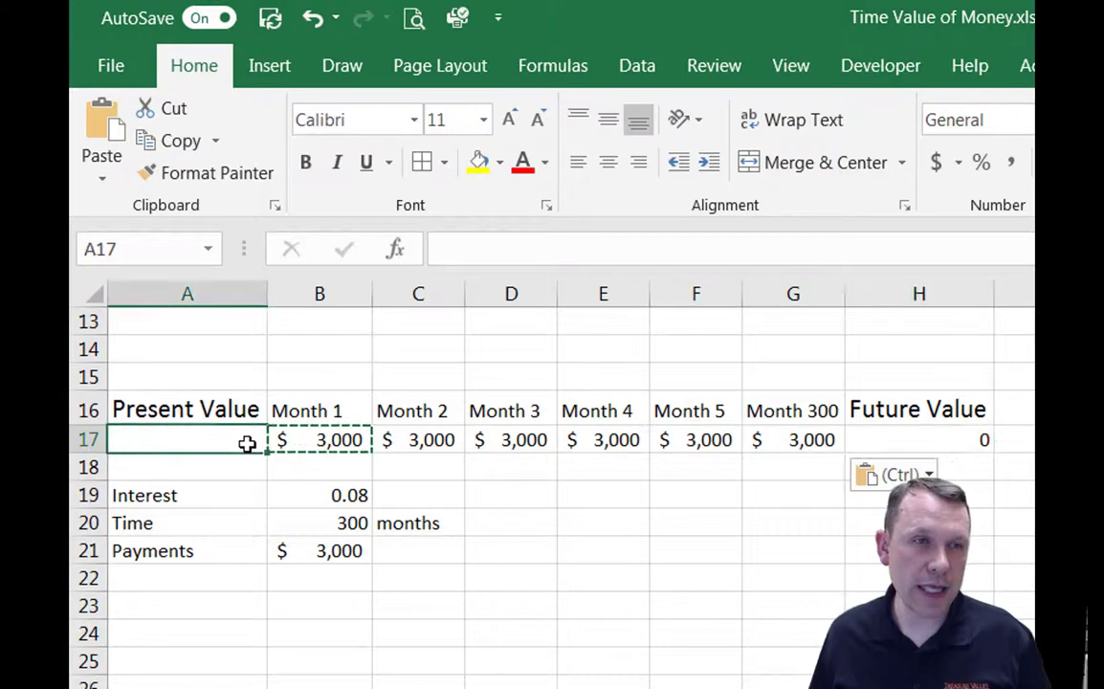
double_click(248, 443)
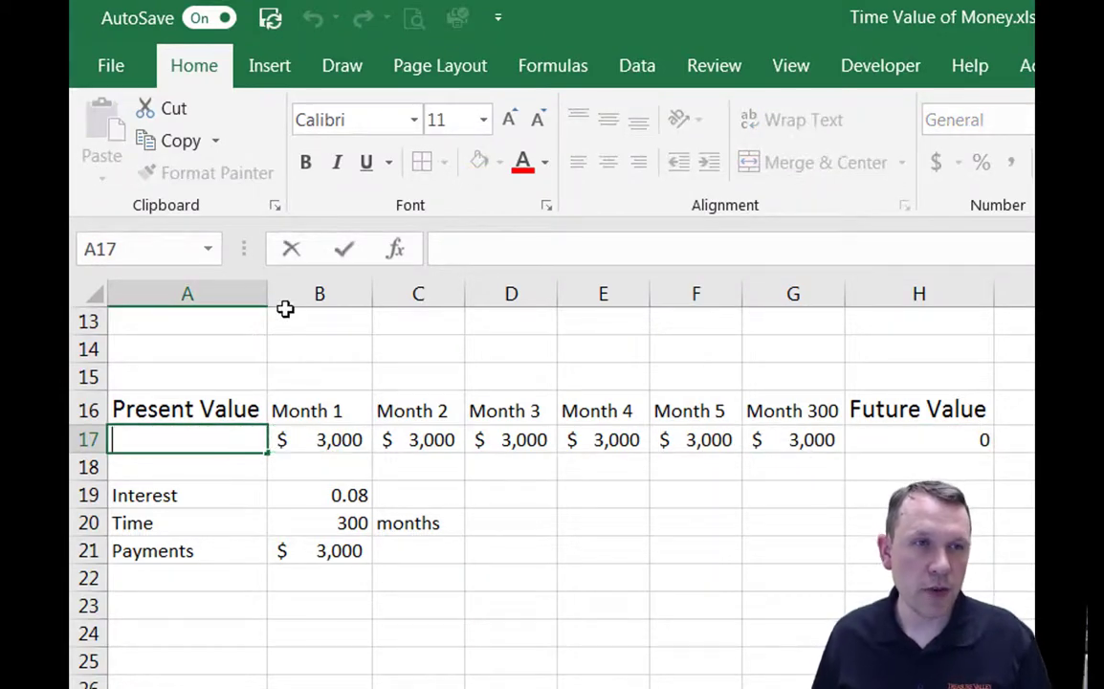
left_click(396, 254)
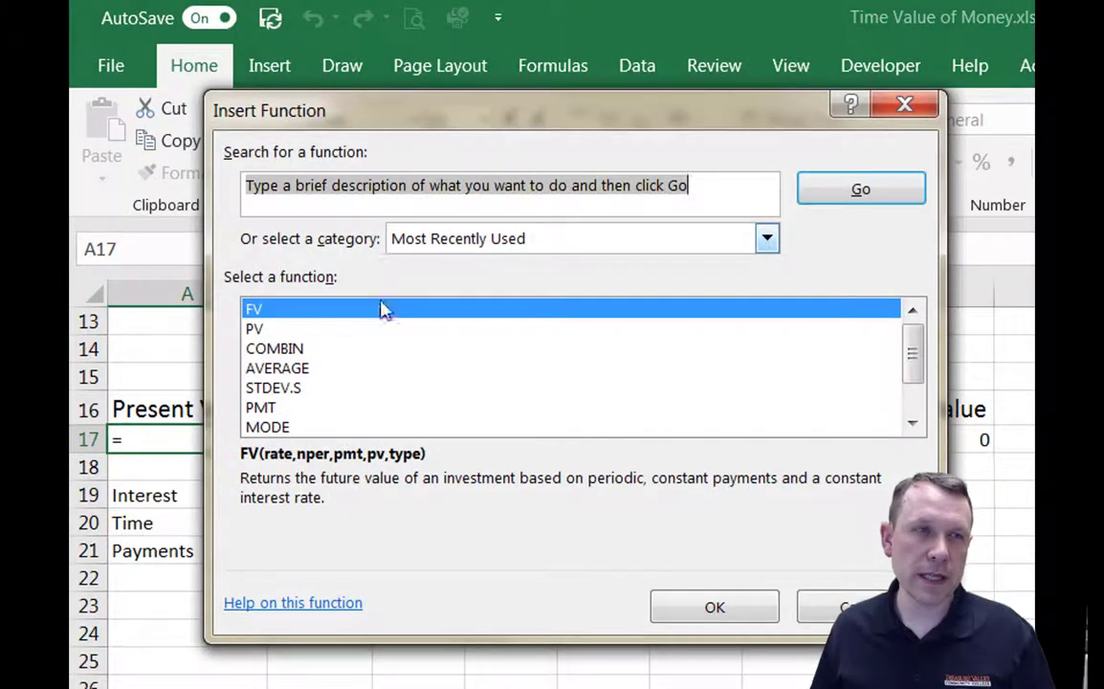
left_click(274, 330)
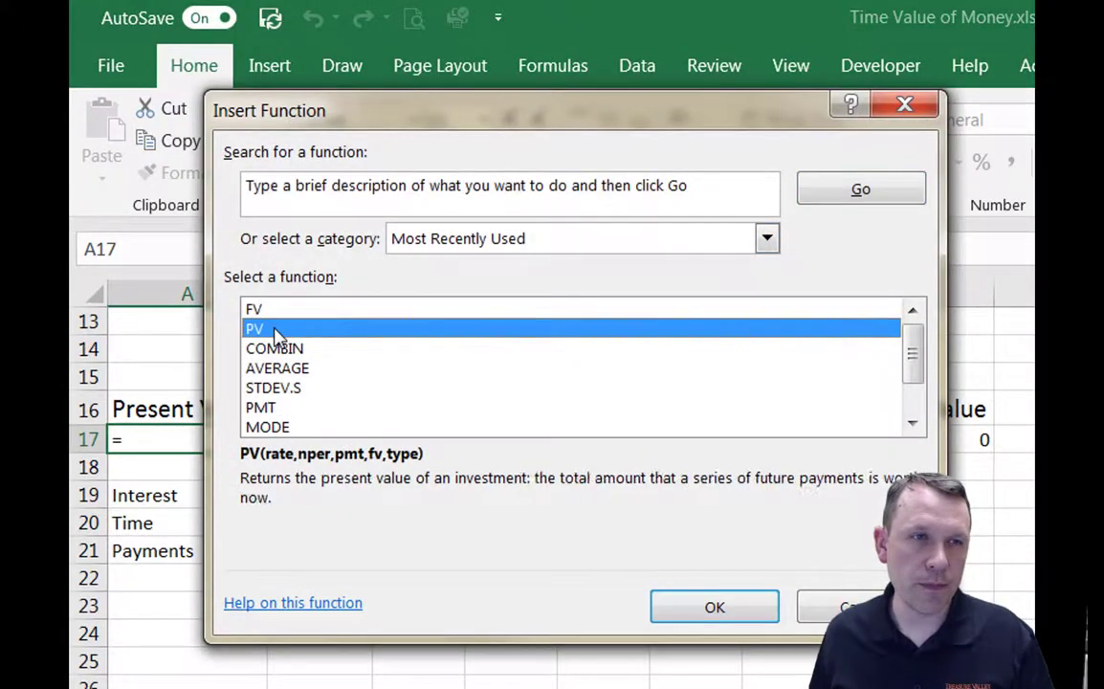
left_click(737, 615)
left_click(685, 210)
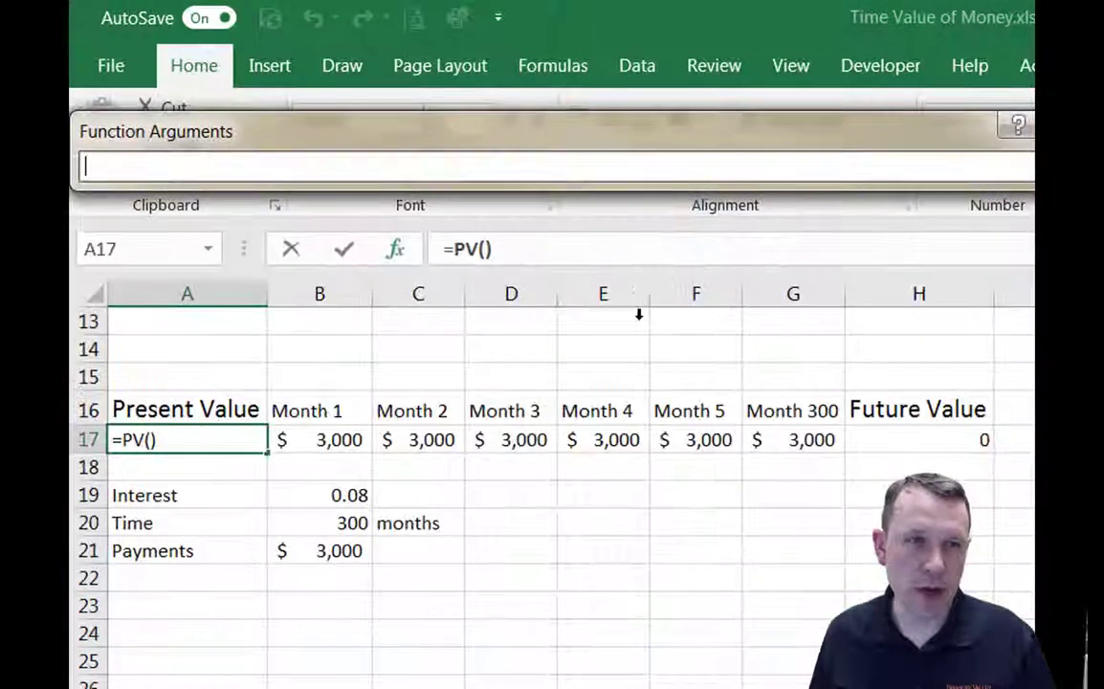
left_click(352, 495)
left_click(1006, 168)
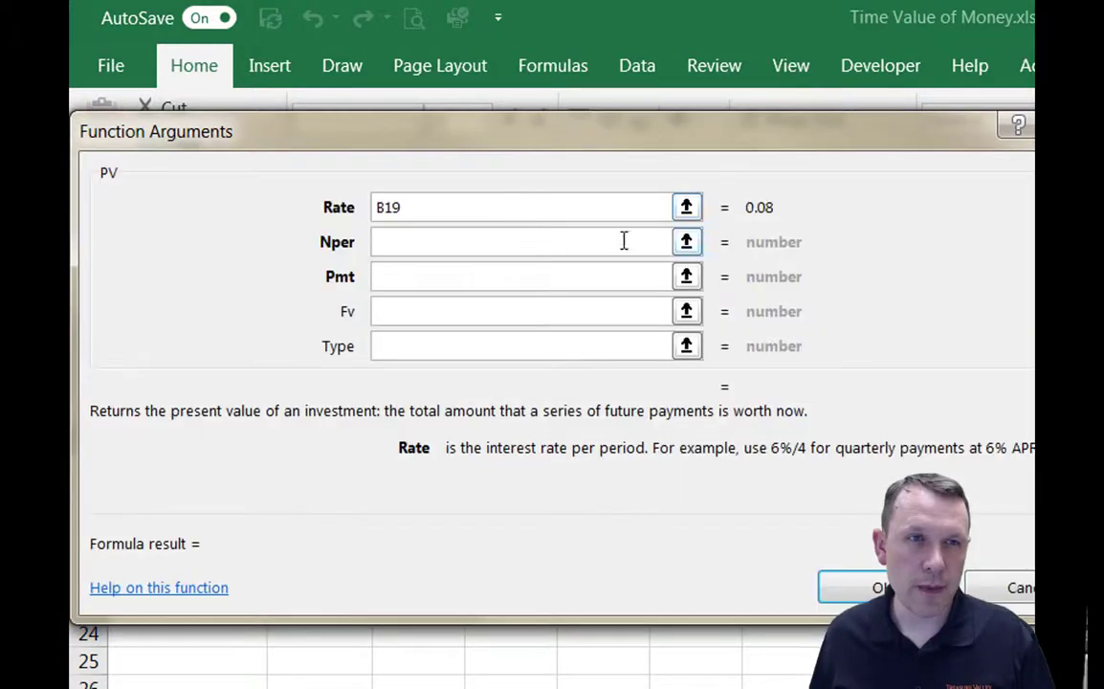
left_click(686, 242)
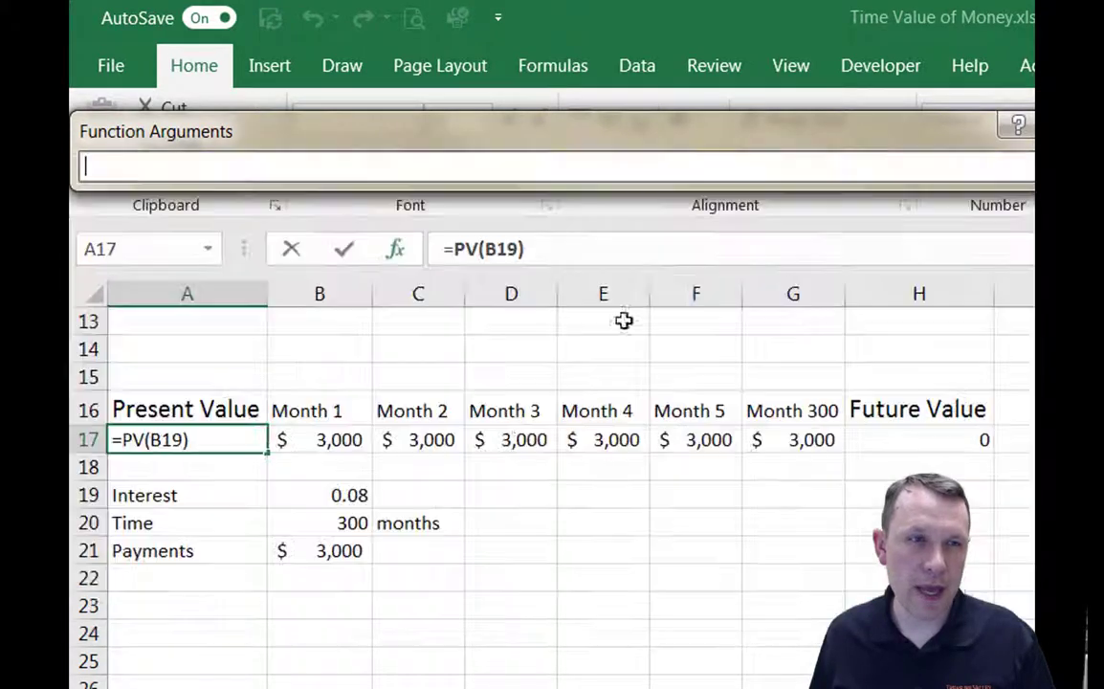
left_click(346, 526)
left_click(1005, 169)
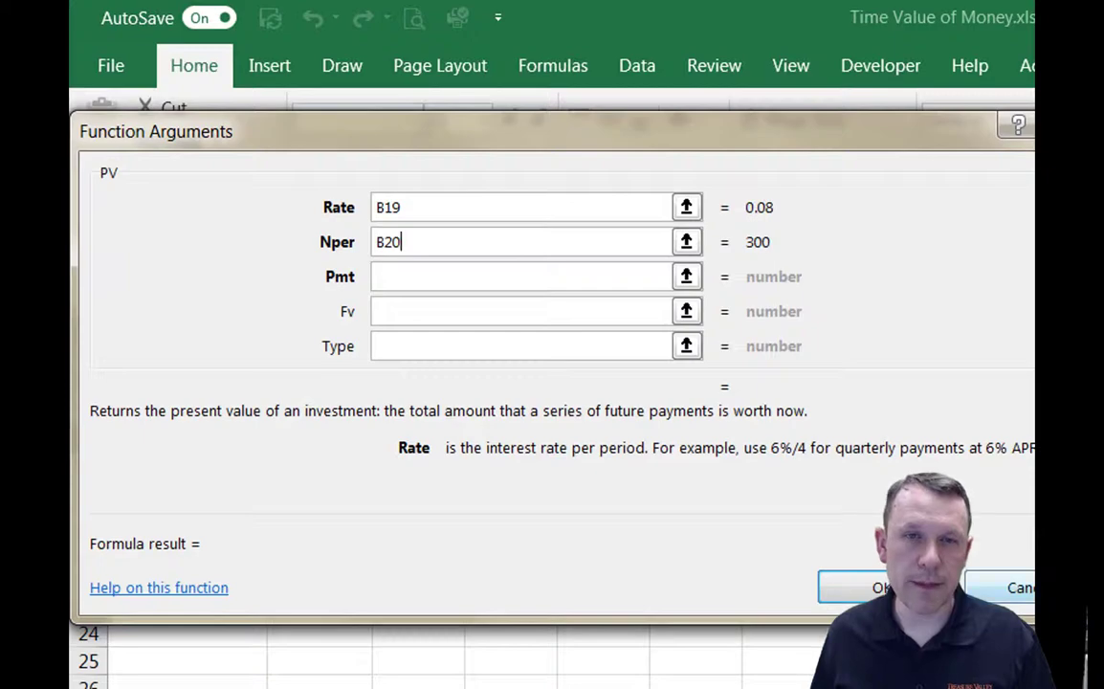
key("Escape")
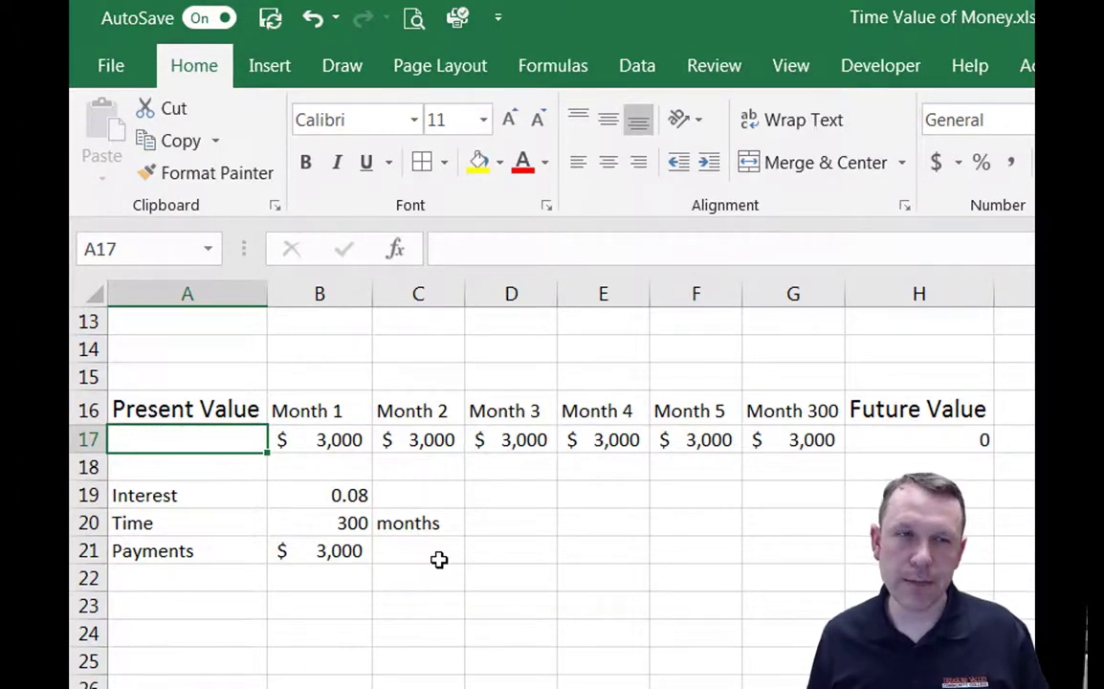
Calculate the monthly interest rate in C19 with the formula =B19/12
left_click(354, 500)
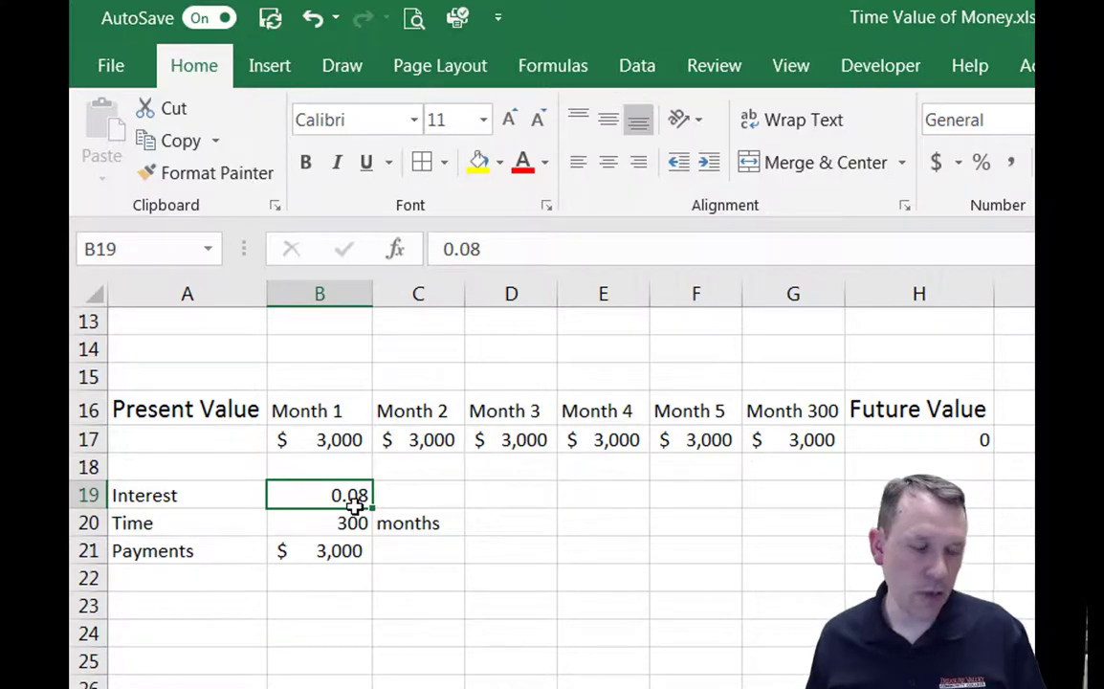
left_click(406, 496)
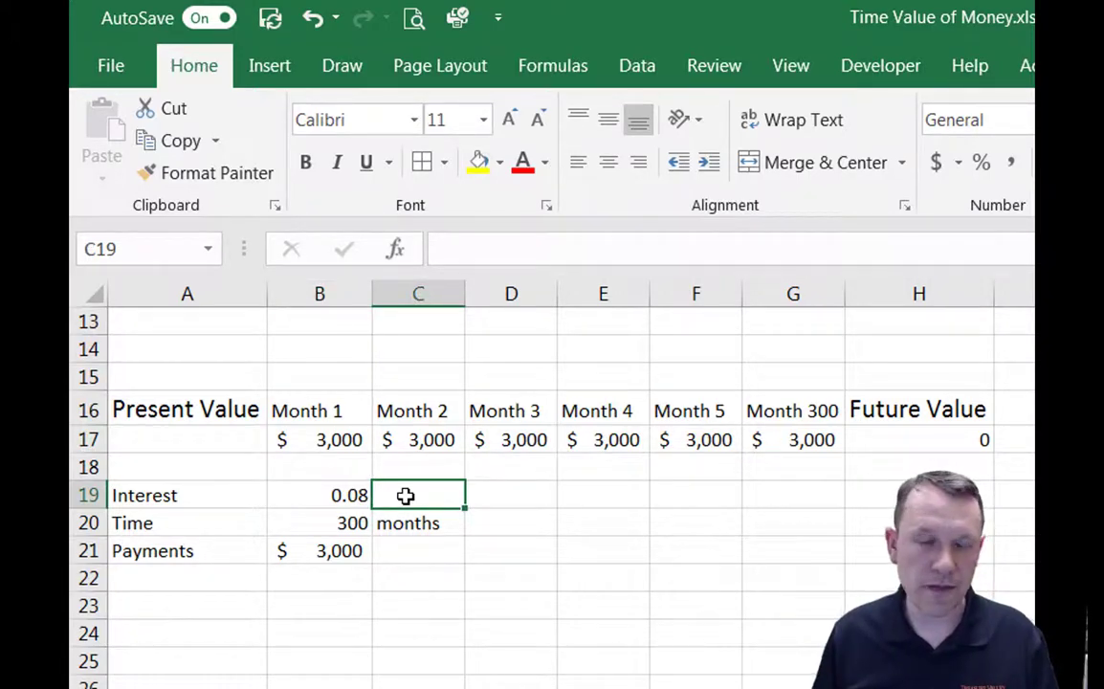
type("=")
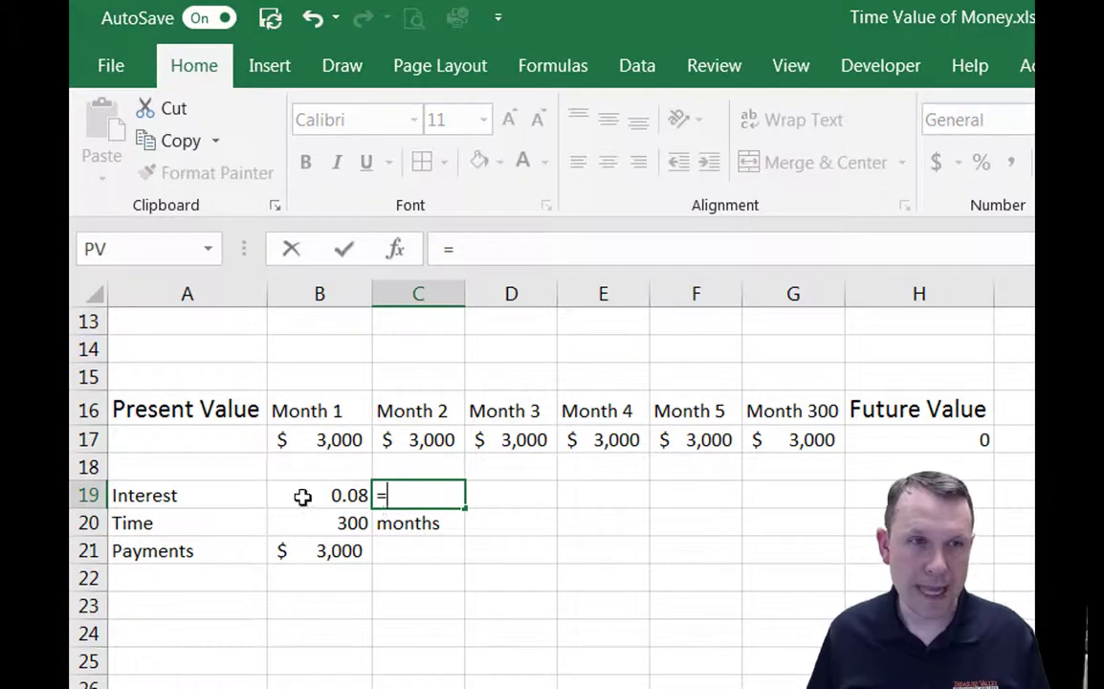
left_click(316, 496)
type("/12")
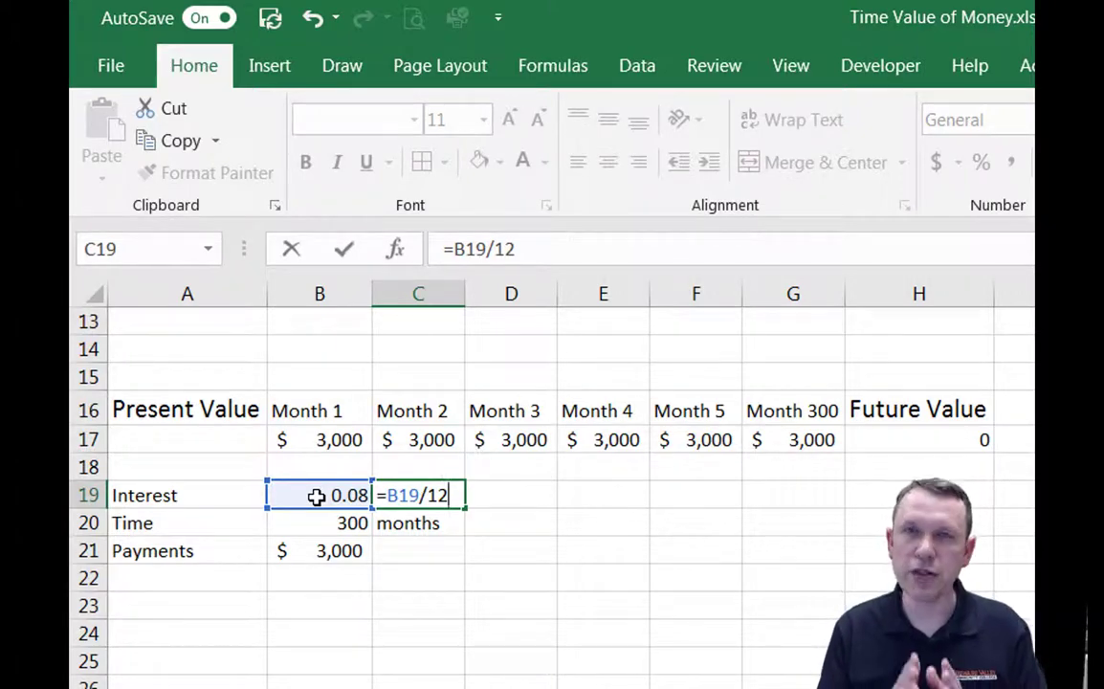
key("ctrl+Return")
key("Return")
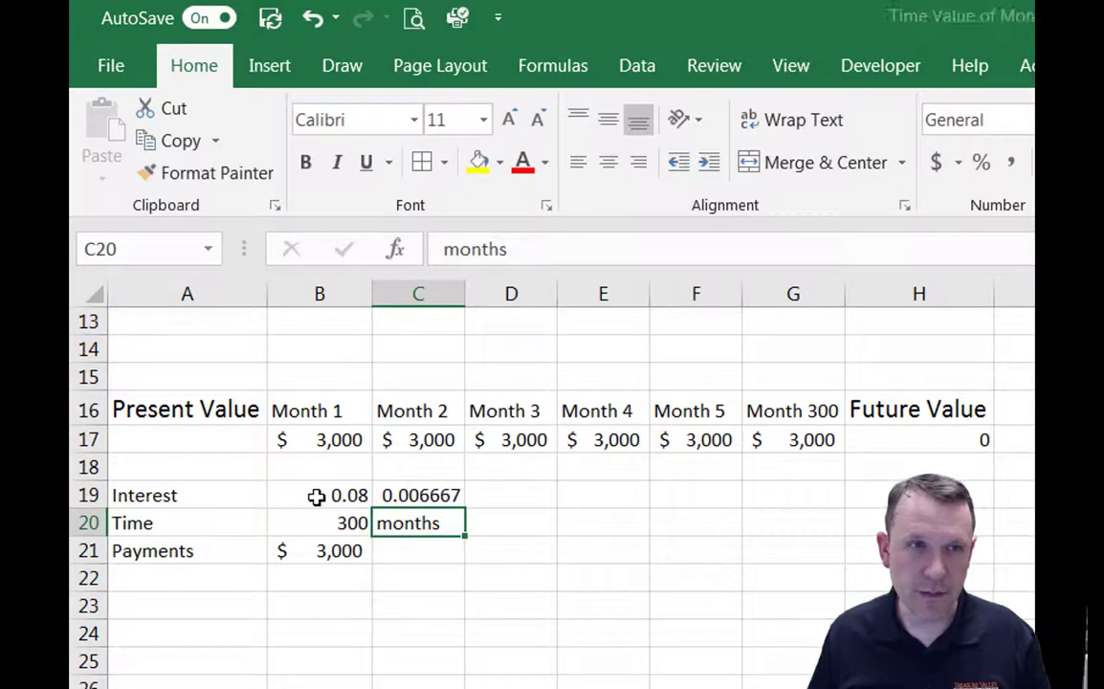
key("Up")
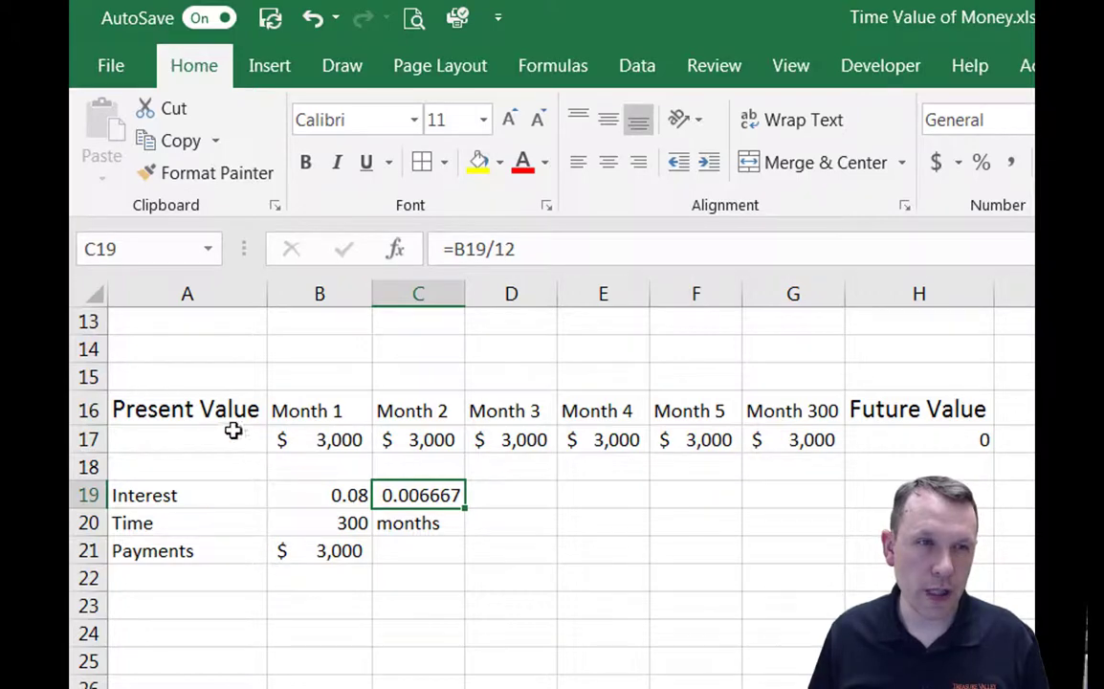
Insert the PV function in Present Value cell A17 with its Rate argument set to the monthly rate in C19
left_click(202, 435)
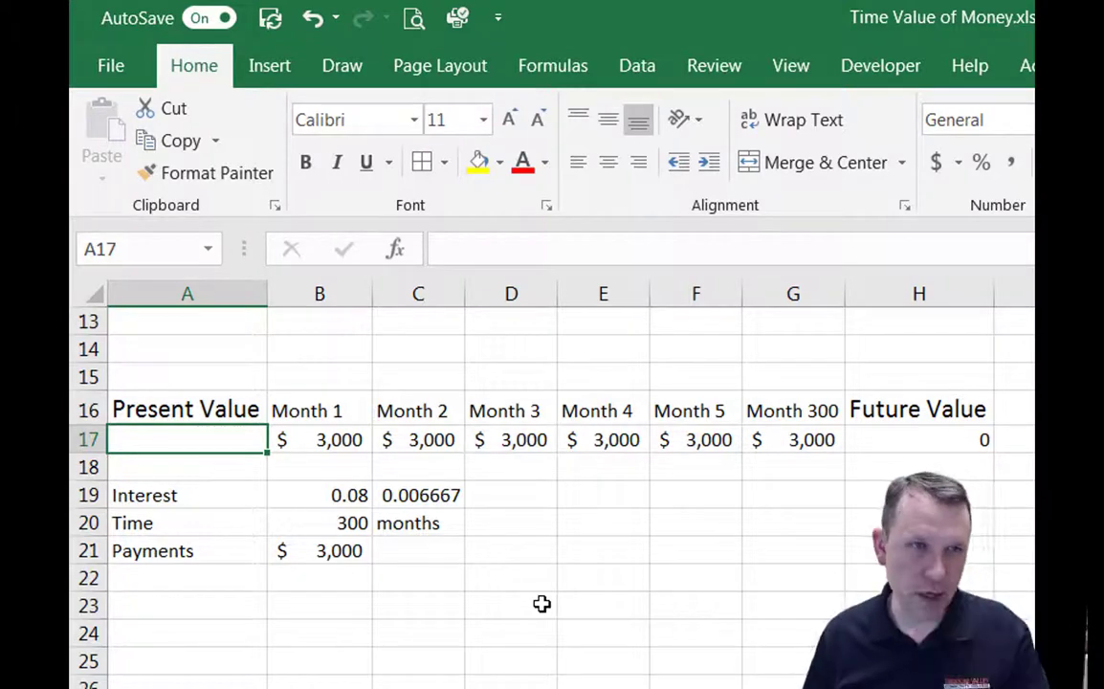
left_click(396, 249)
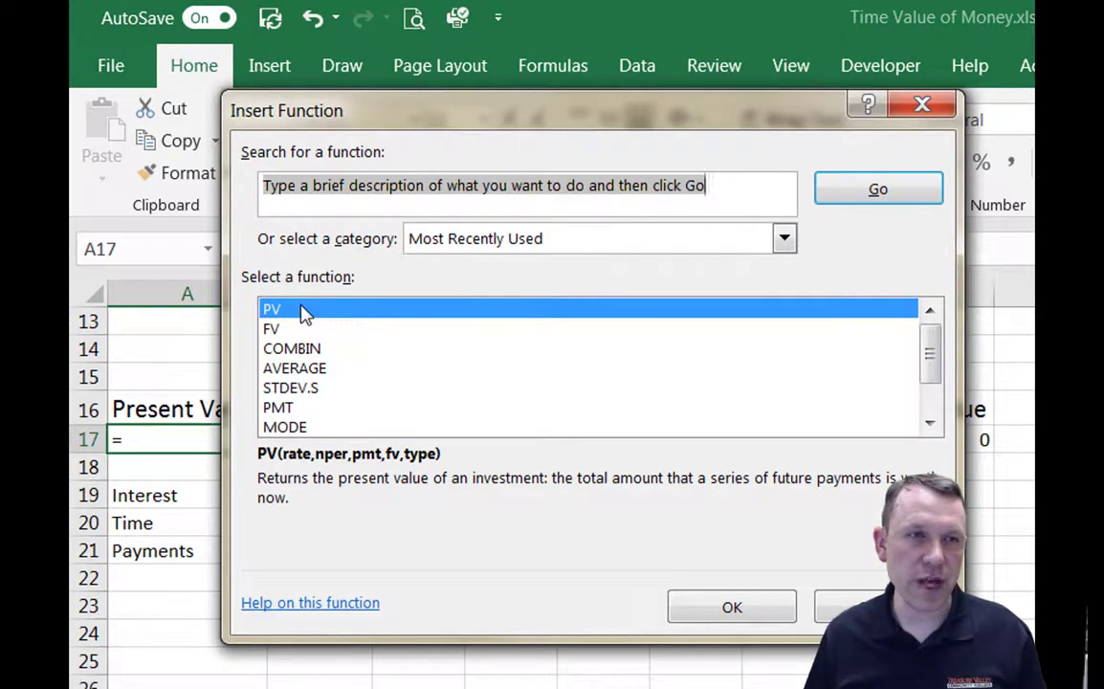
left_click(751, 612)
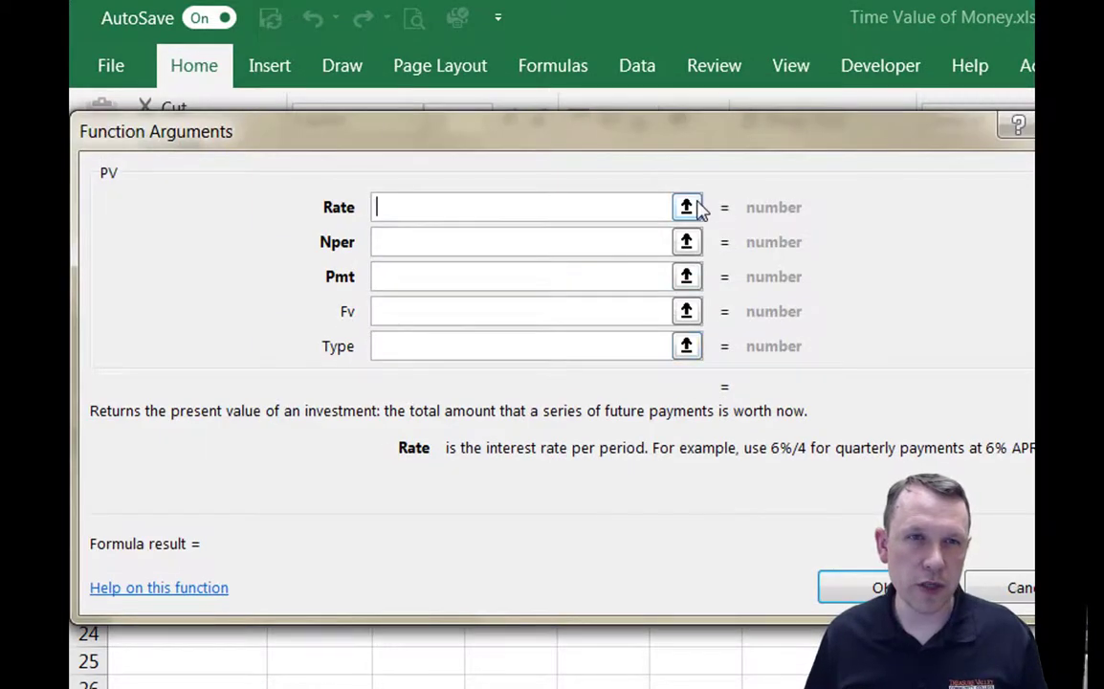
left_click(689, 208)
left_click(407, 496)
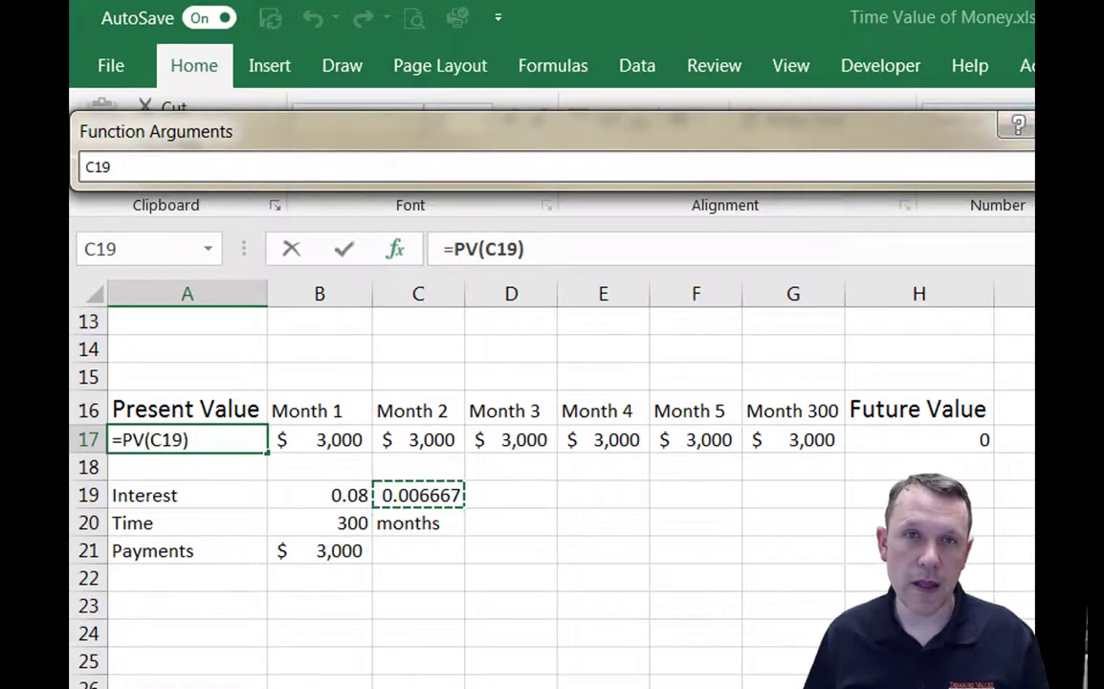
key("Return")
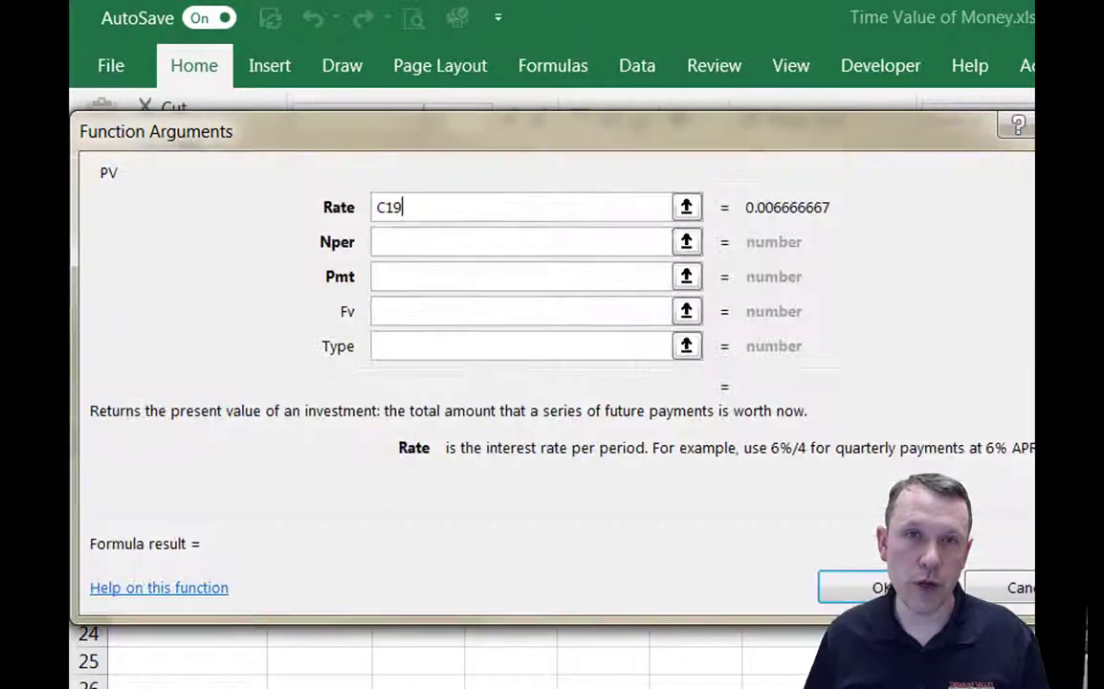
Set the PV function's Nper to B20 and Pmt to B21, and complete it with Fv and Type left blank
left_click(688, 243)
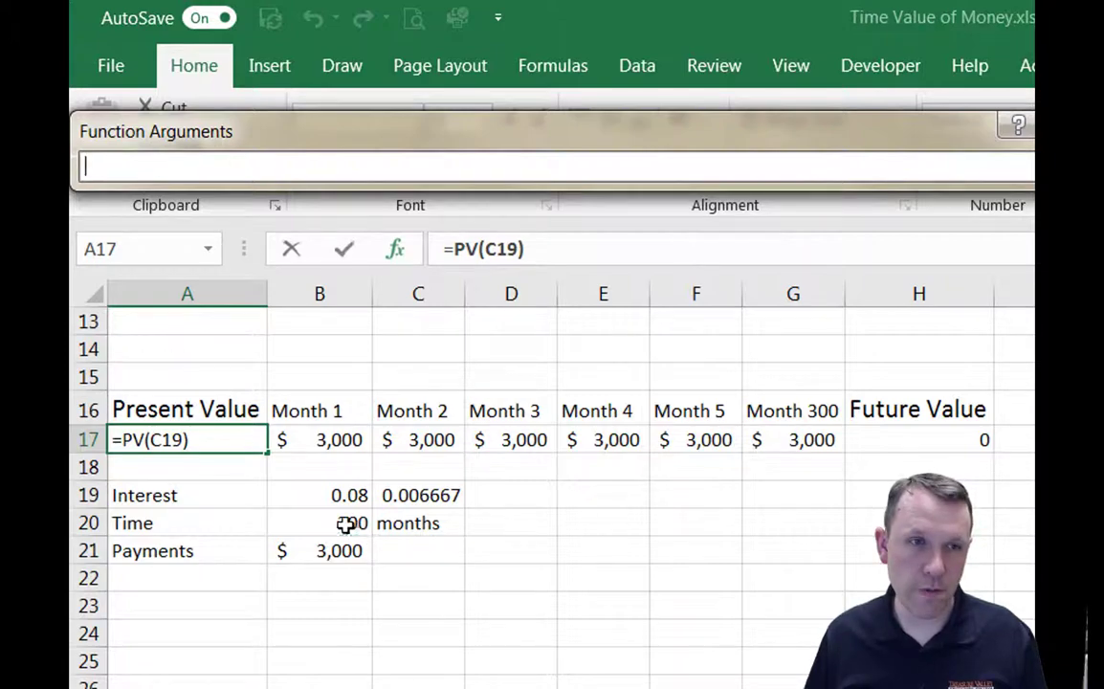
left_click(344, 525)
key("Return")
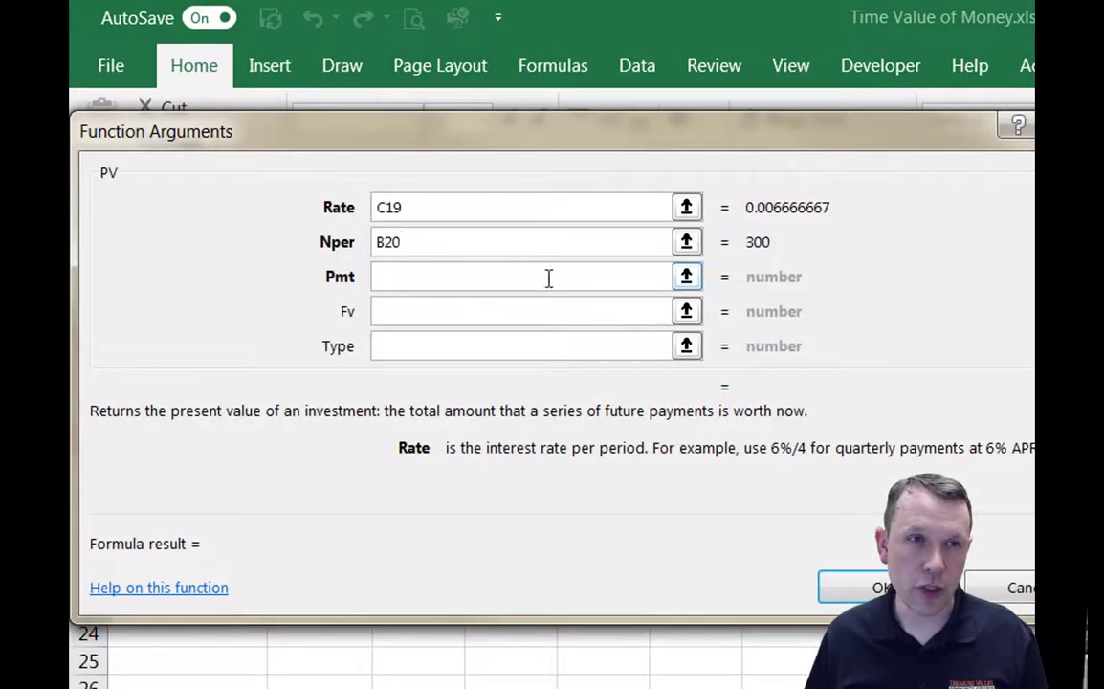
left_click(548, 278)
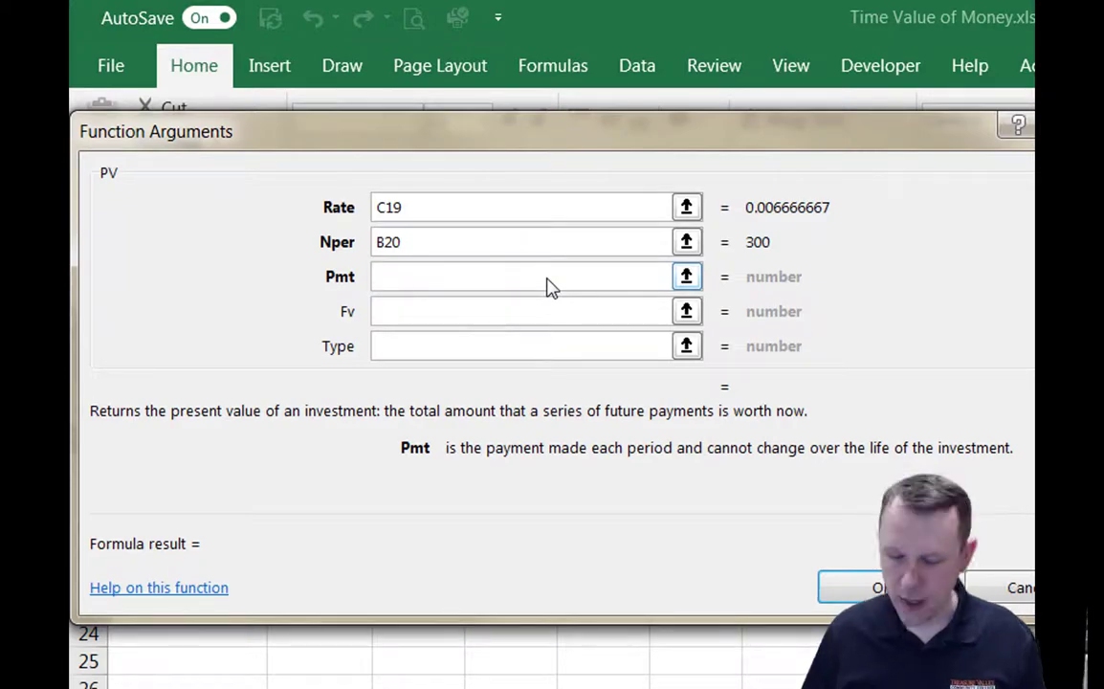
left_click(685, 276)
left_click(330, 551)
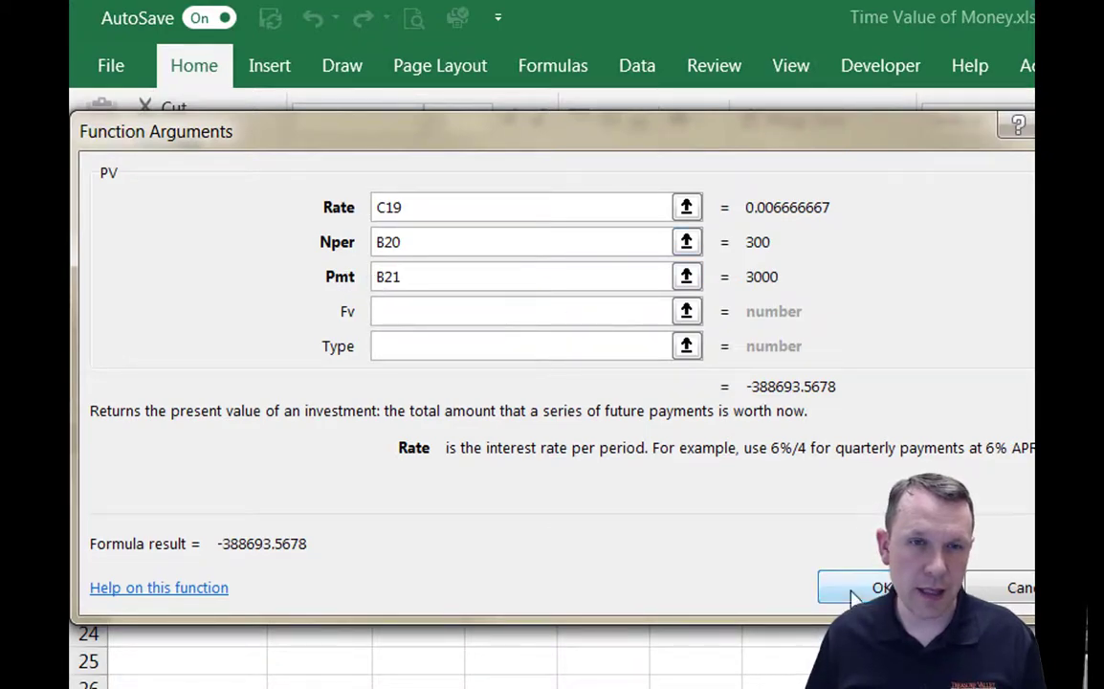
left_click(855, 591)
Change the Payments value in B21 to -3000
left_click(309, 550)
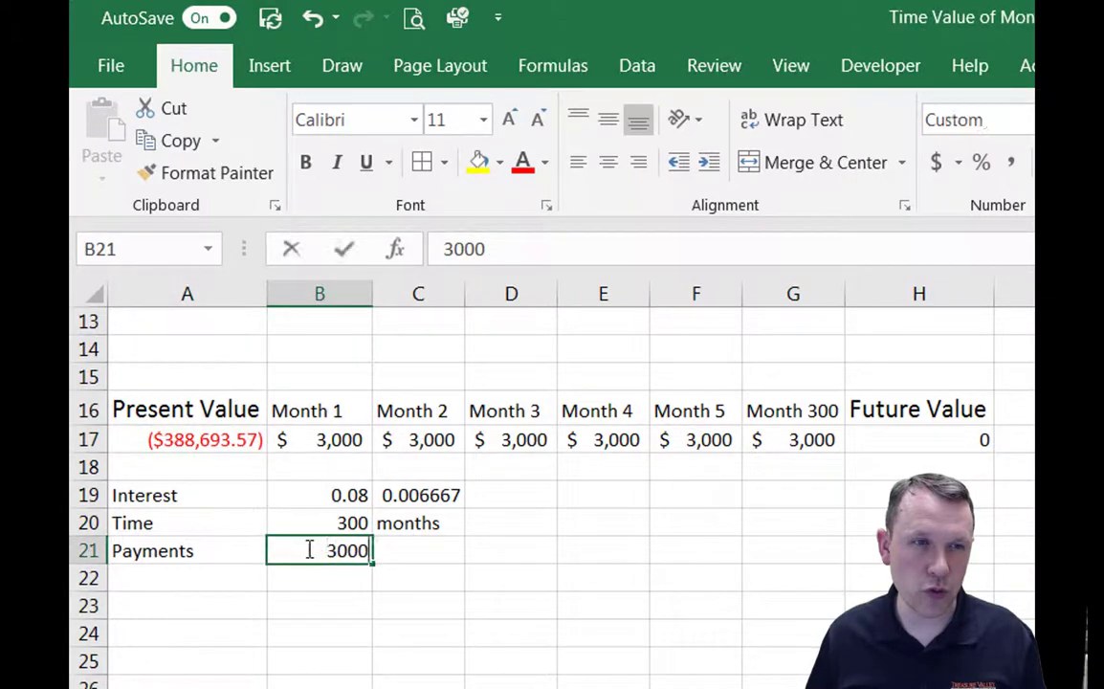
double_click(309, 551)
type("-")
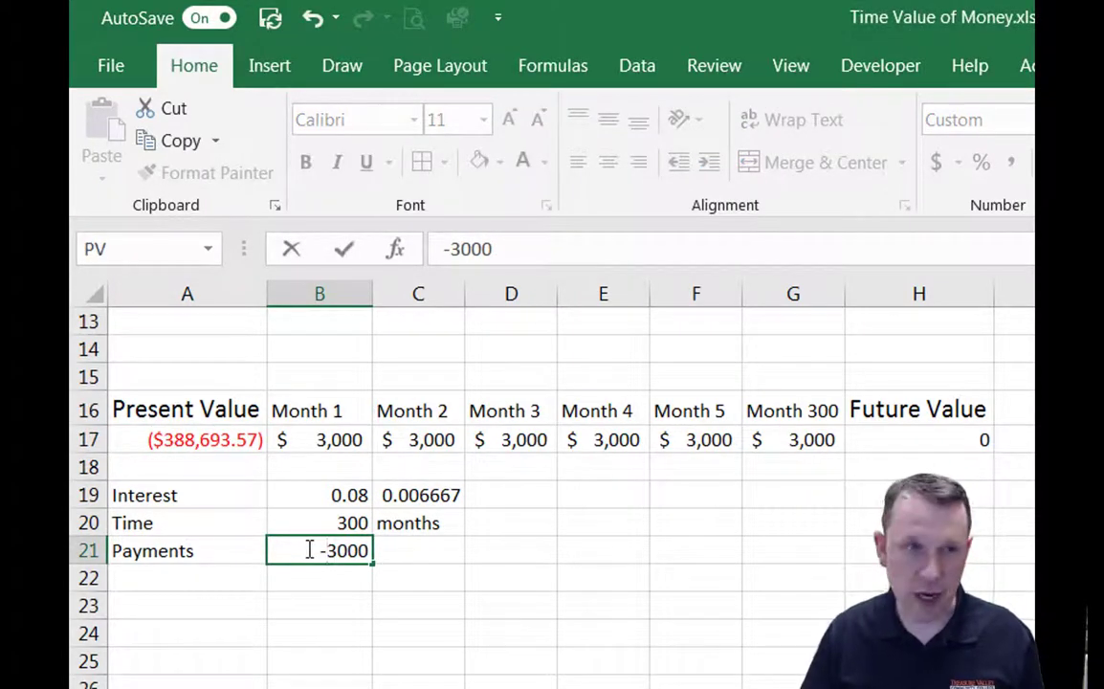
key("Return")
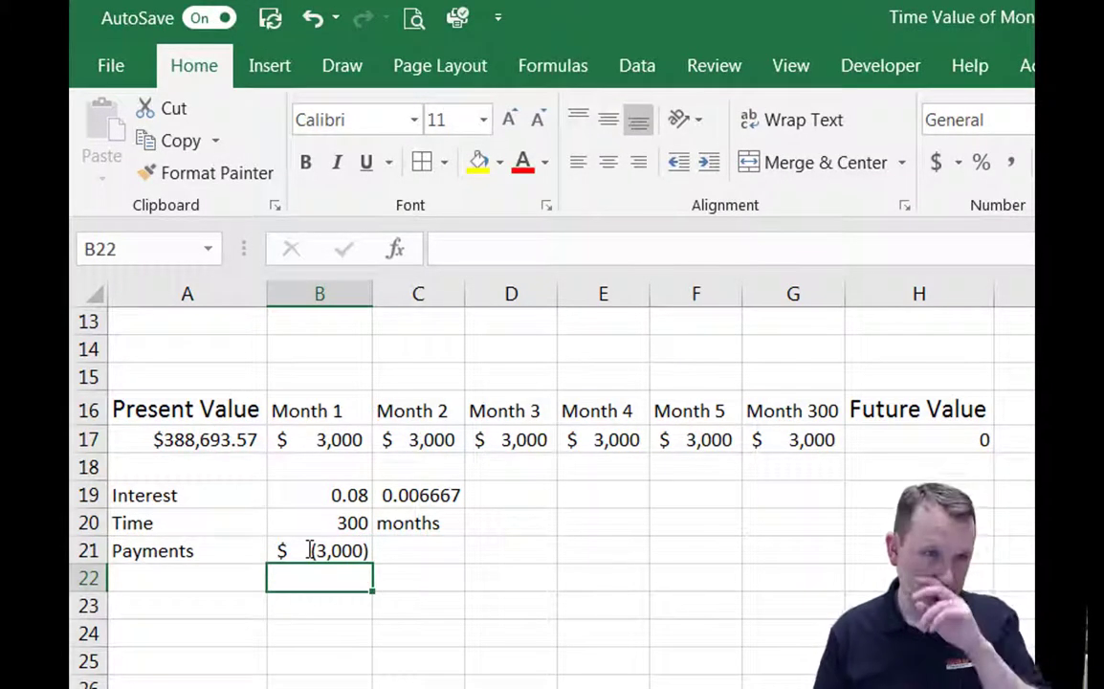